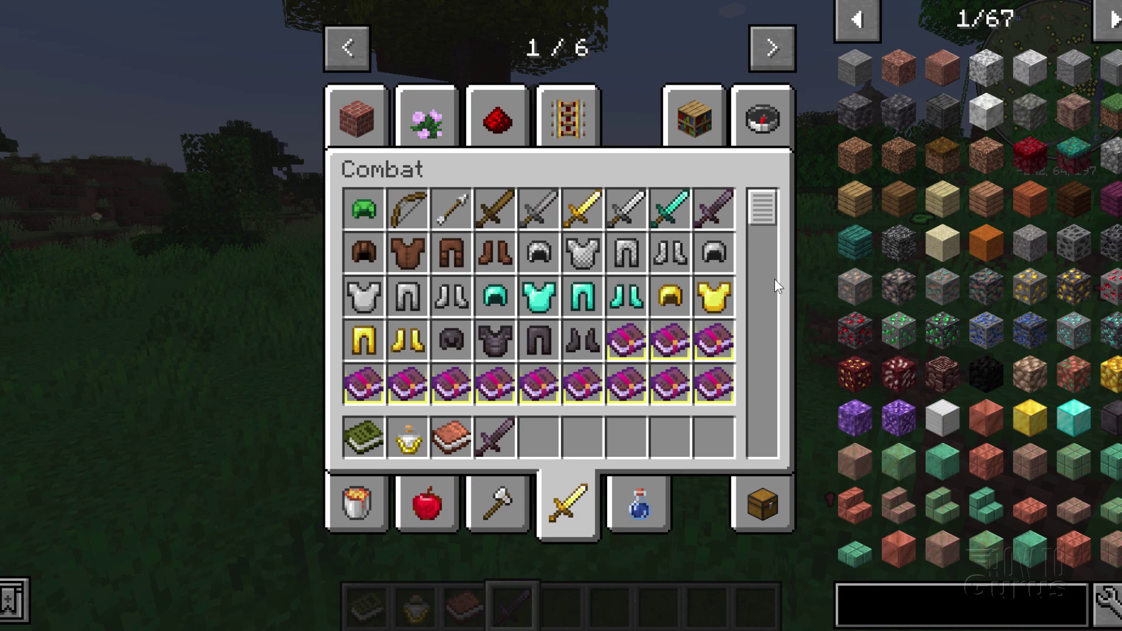
Browse the modded creative inventory categories, including Doggy Talents, Dog Bed Variants, Gobber 2 and More Villagers, and close the inventory
{"action": "left_click", "coordinate": [770, 51]}
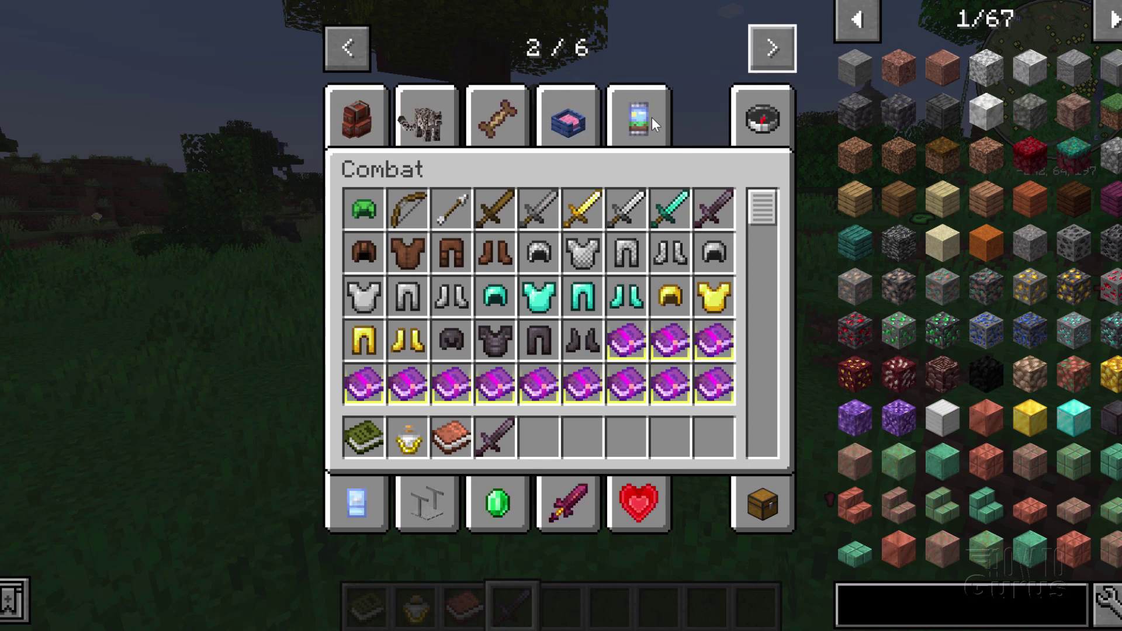
{"action": "left_click", "coordinate": [416, 111]}
{"action": "left_click", "coordinate": [500, 122]}
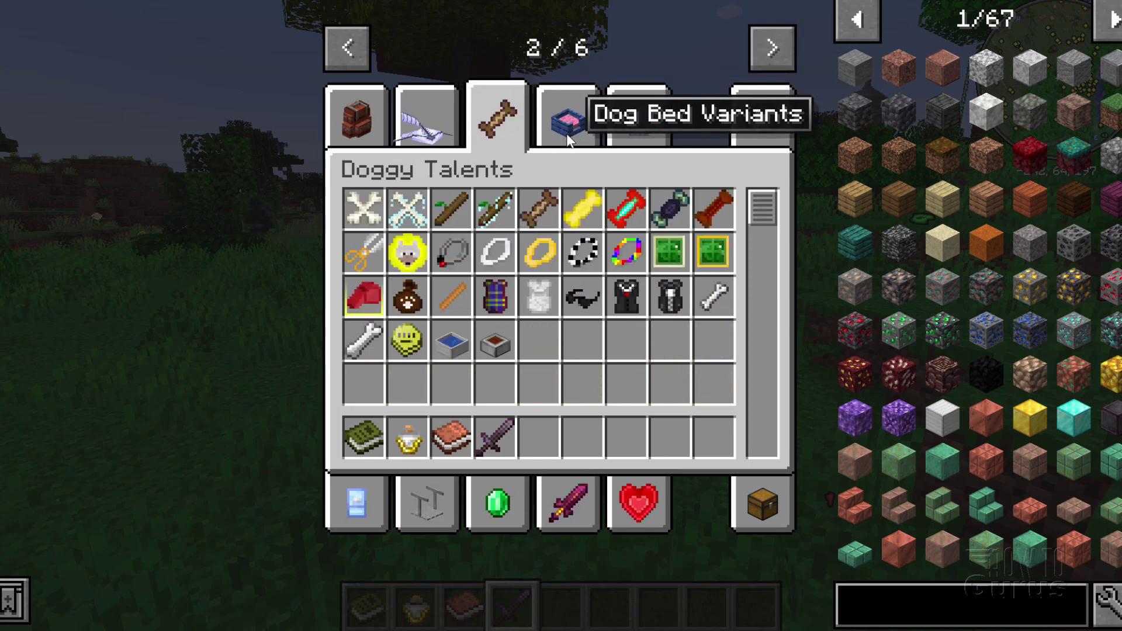
{"action": "left_click", "coordinate": [566, 132]}
{"action": "left_click", "coordinate": [556, 506]}
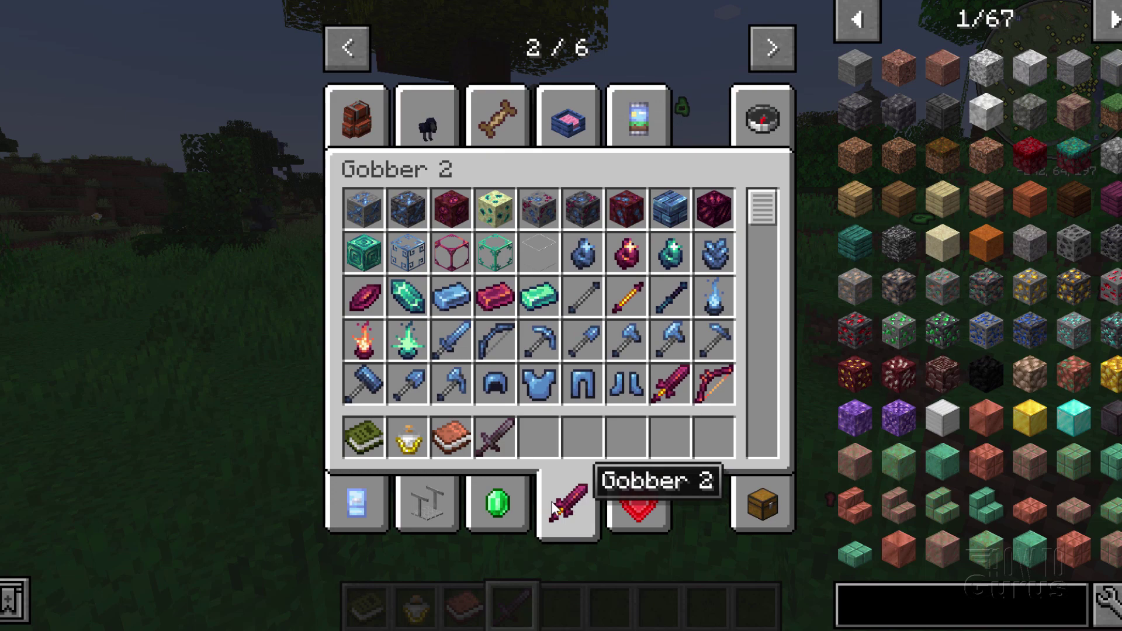
{"action": "left_click", "coordinate": [497, 504]}
{"action": "left_click", "coordinate": [350, 48]}
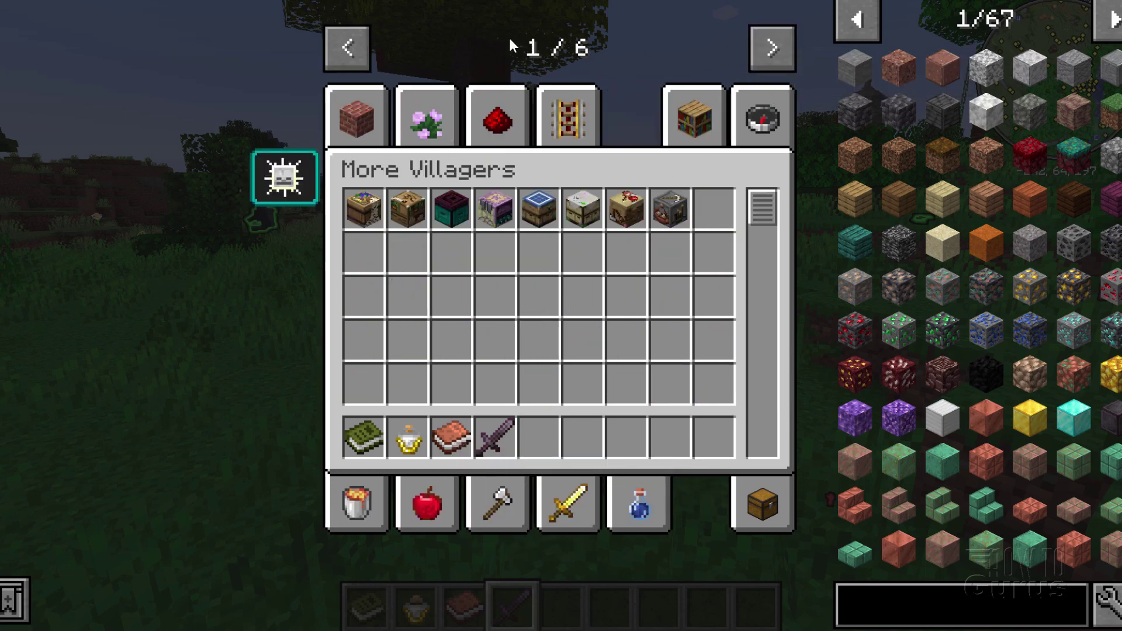
{"action": "key", "text": "e"}
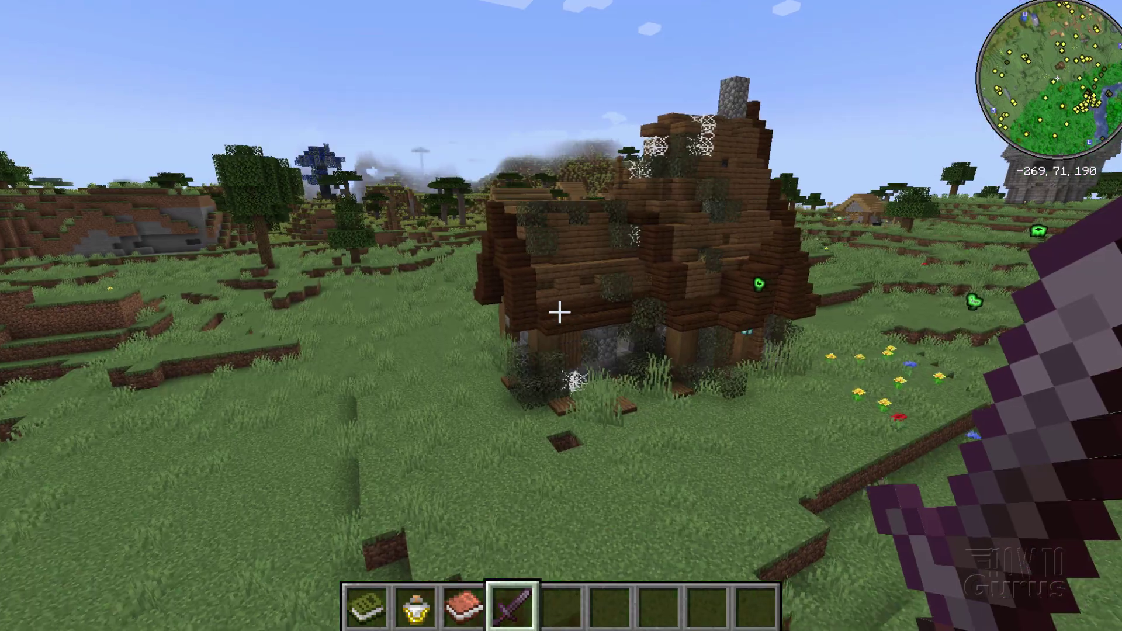
Travel across the modded world from the overgrown wooden house to survey the village and the stone tower
{"action": "key", "text": "w"}
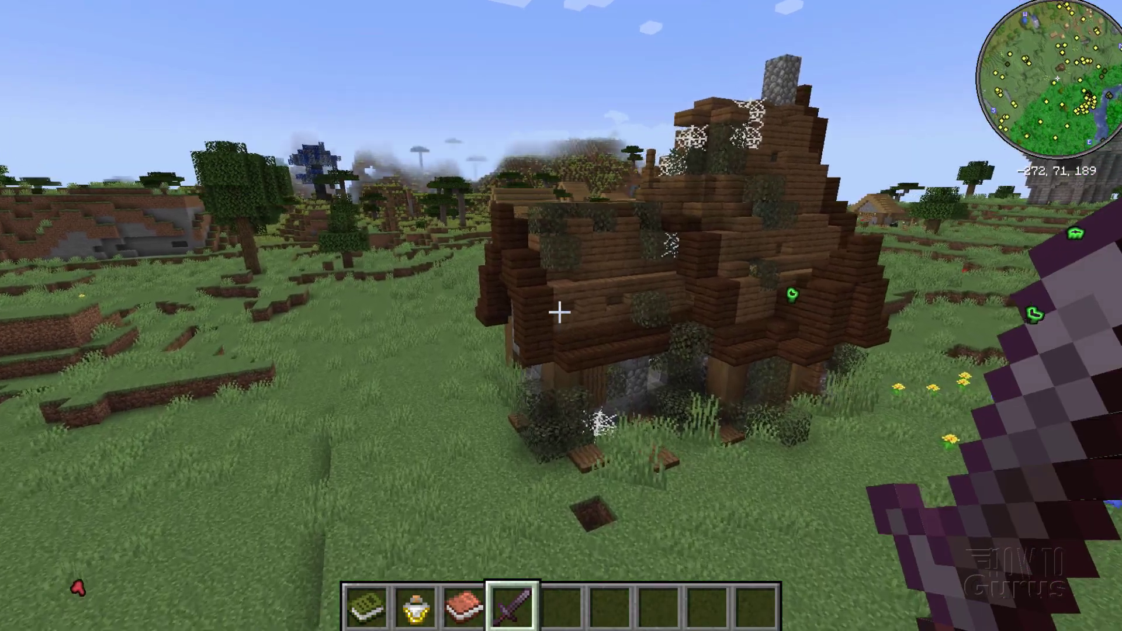
{"action": "key", "text": "w"}
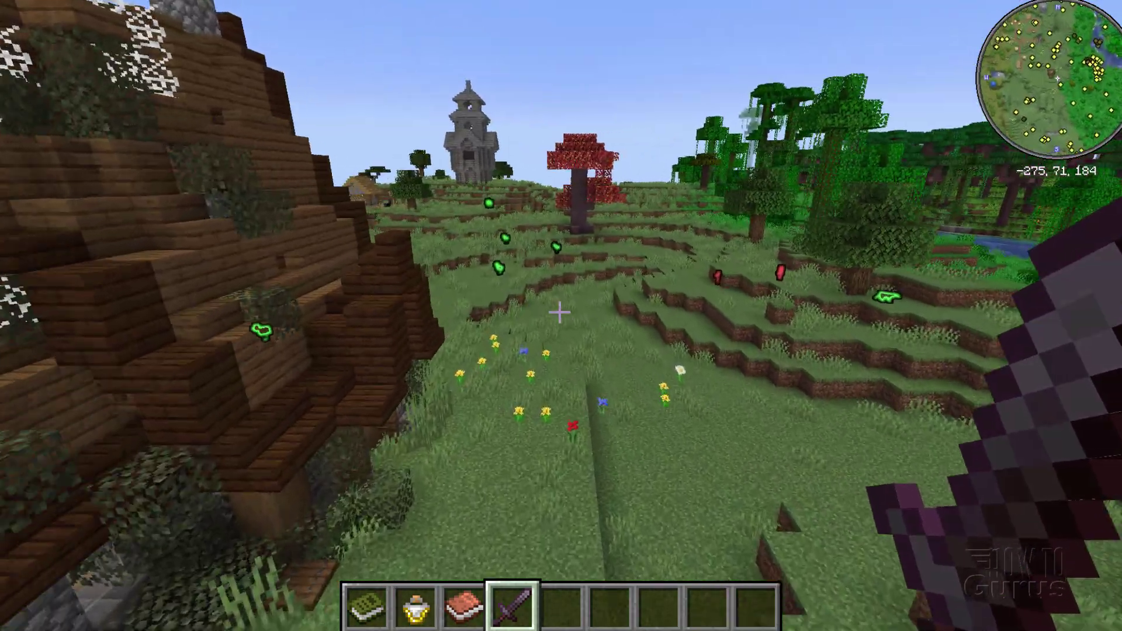
{"action": "key", "text": "w"}
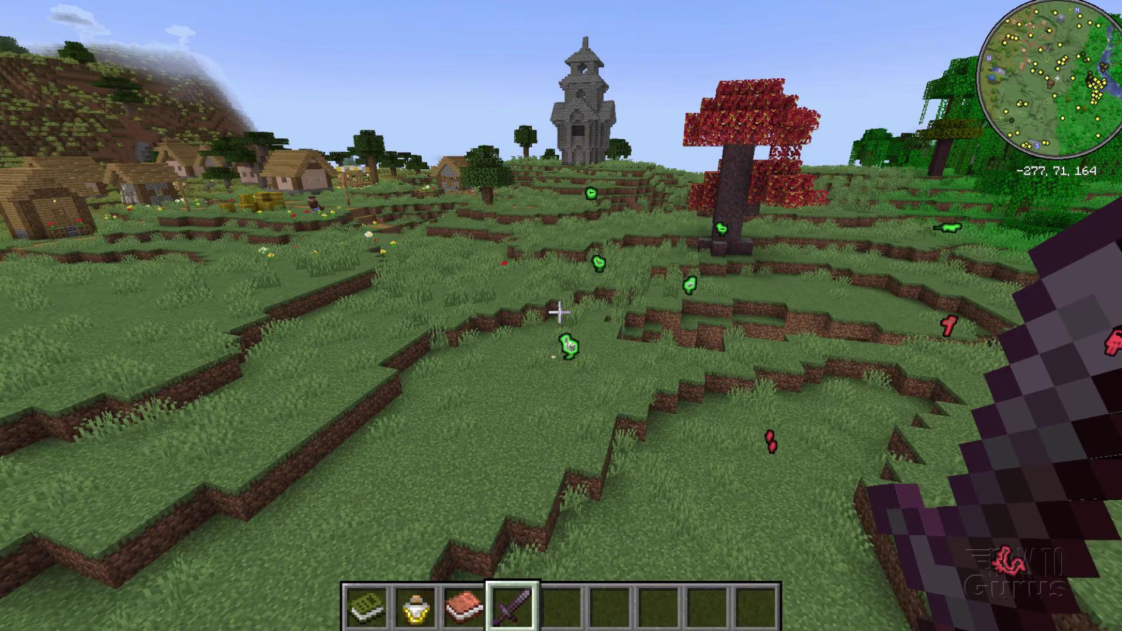
{"action": "key", "text": "w"}
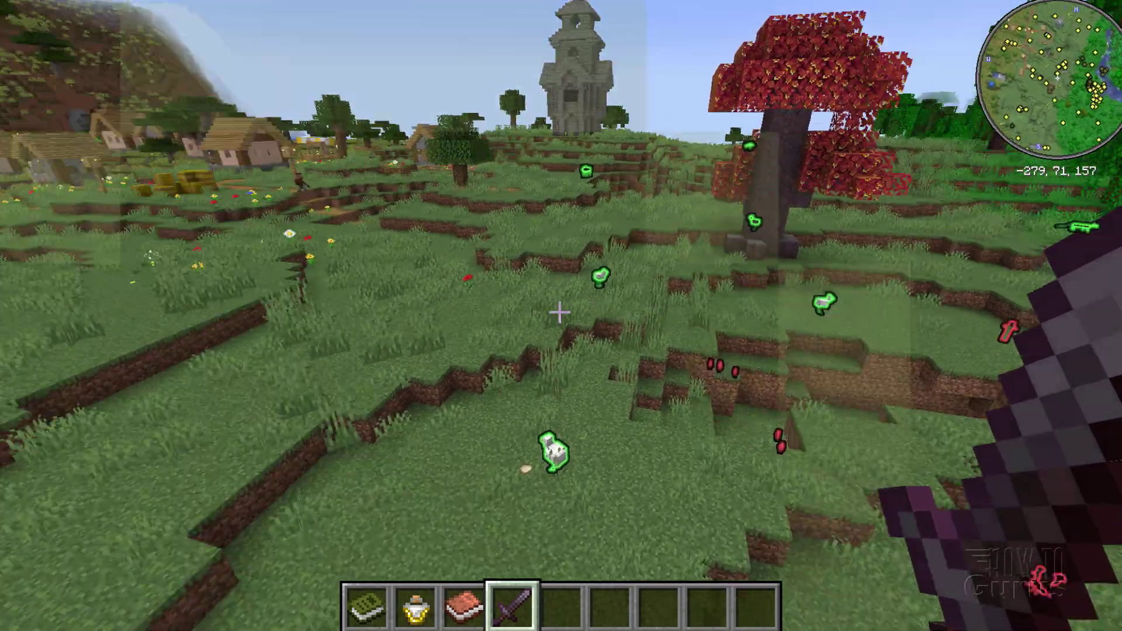
{"action": "key", "text": "w"}
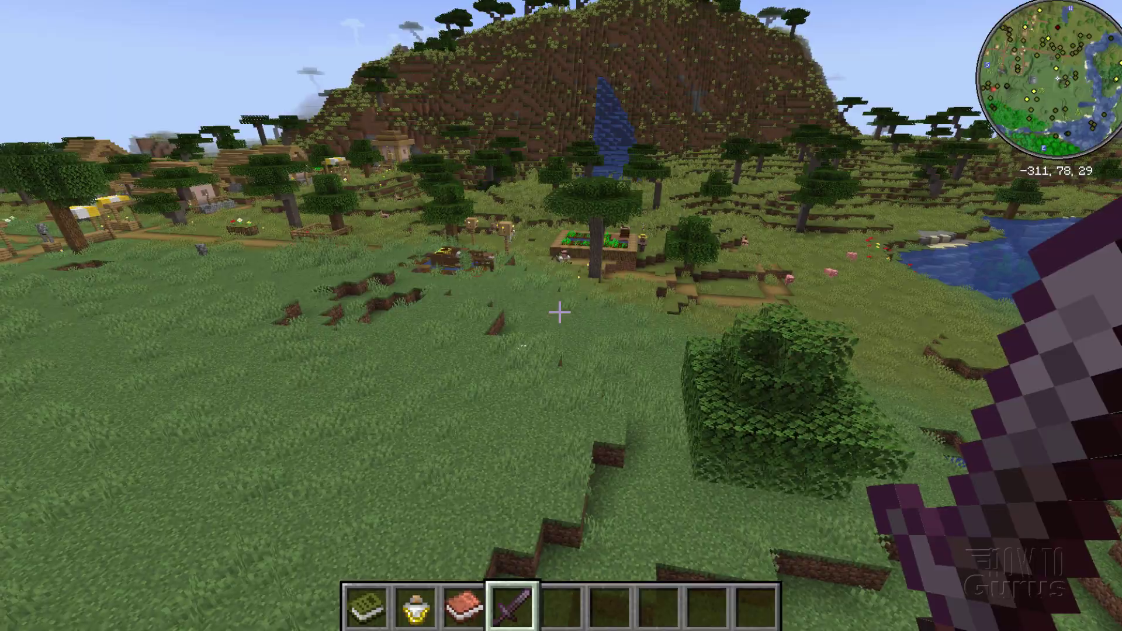
{"action": "key", "text": "w"}
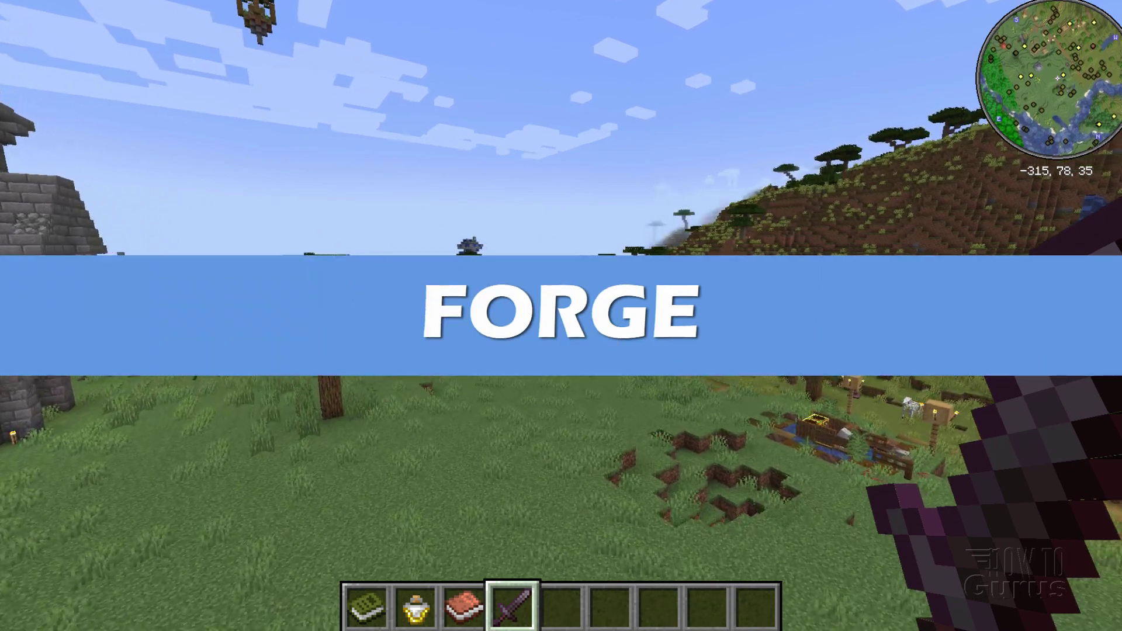
{"action": "key", "text": "w"}
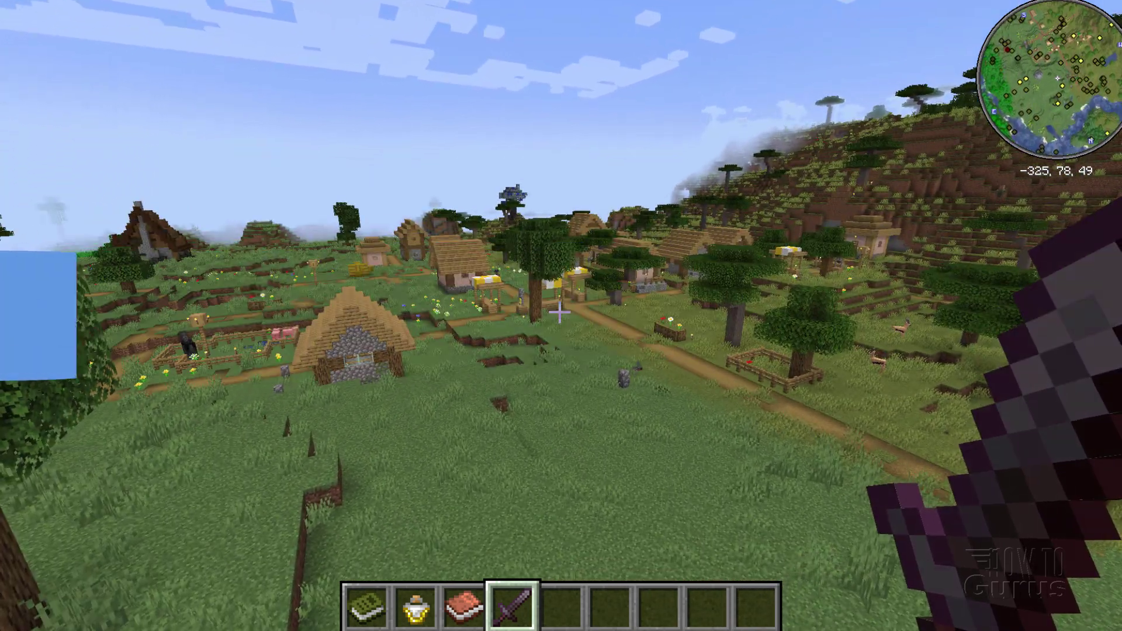
{"action": "key", "text": "w"}
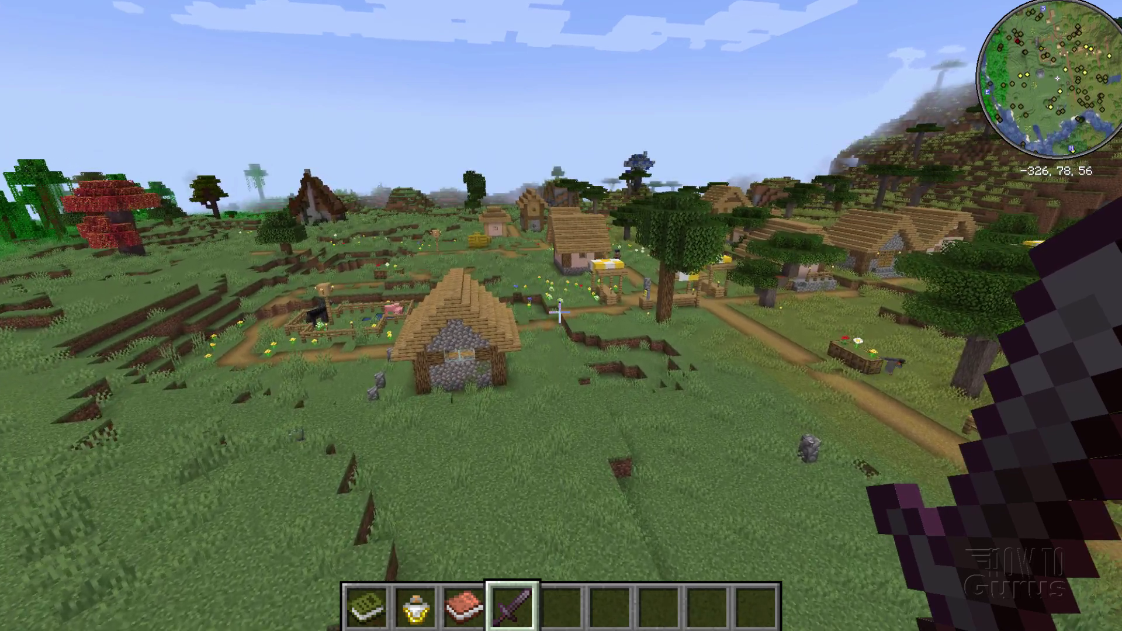
{"action": "key", "text": "w"}
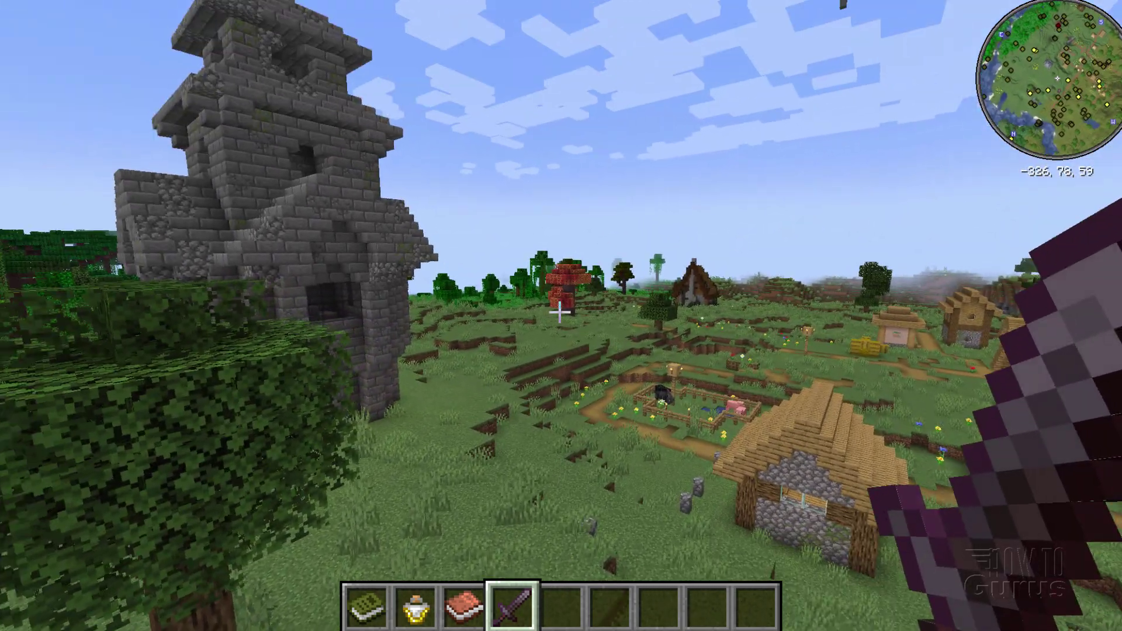
{"action": "key", "text": "w"}
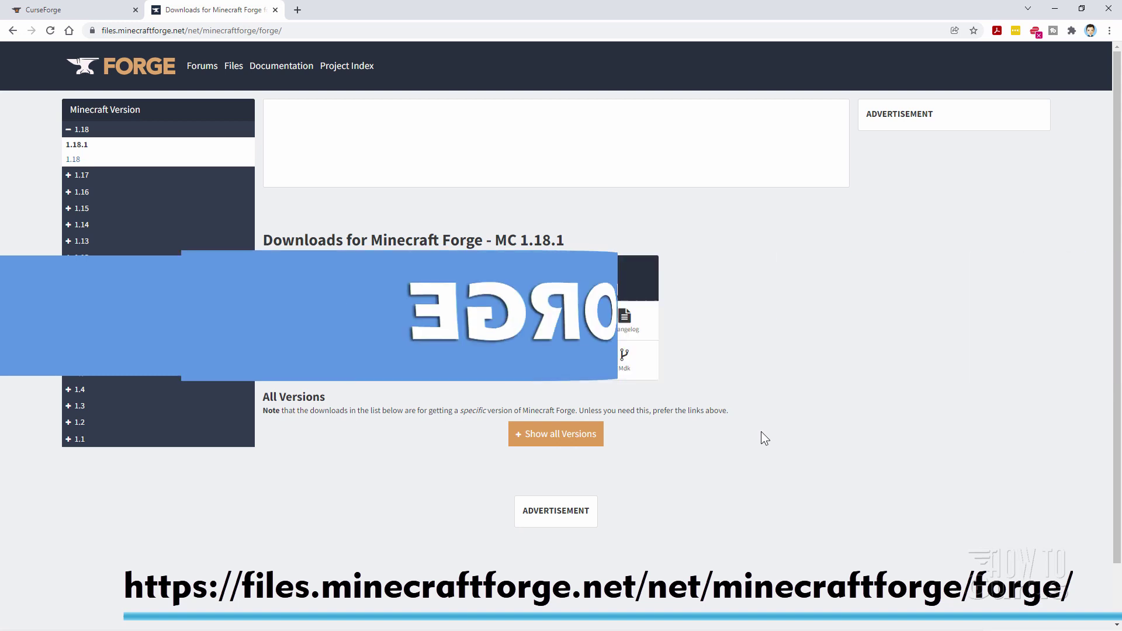
Download the latest Forge installer for Minecraft 1.18.1 from files.minecraftforge.net/net/minecraftforge/forge/
{"action": "left_click", "coordinate": [243, 31]}
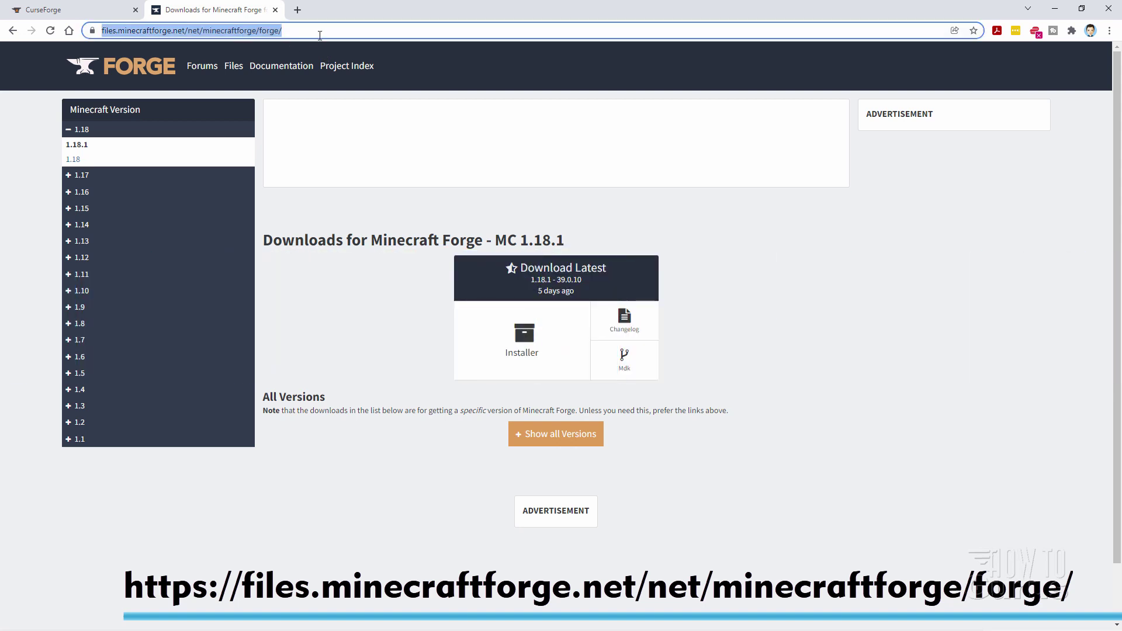
{"action": "left_click", "coordinate": [387, 362]}
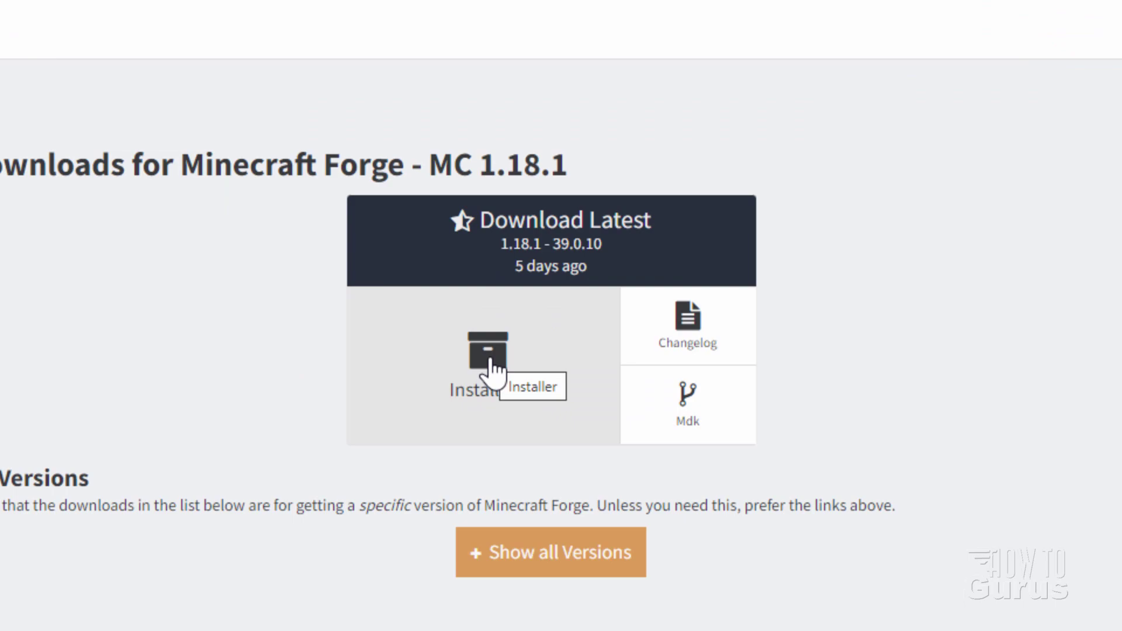
{"action": "left_click", "coordinate": [490, 361]}
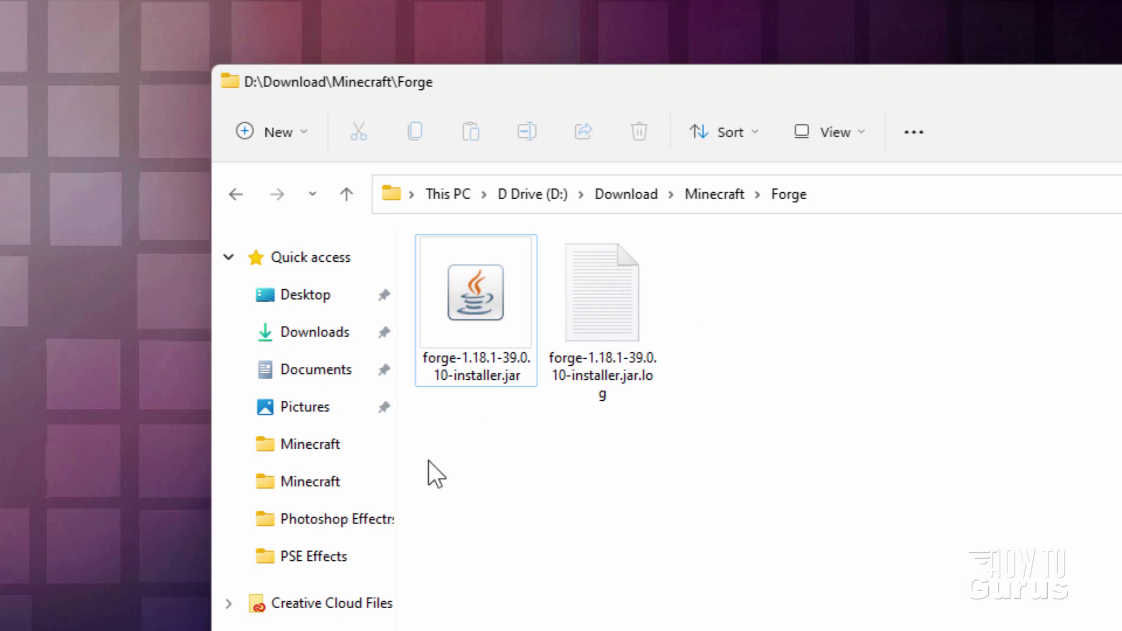
Examine the apps offered for opening forge-1.18.1-39.0.10-installer.jar and dismiss the list without choosing one
{"action": "left_click", "coordinate": [457, 283]}
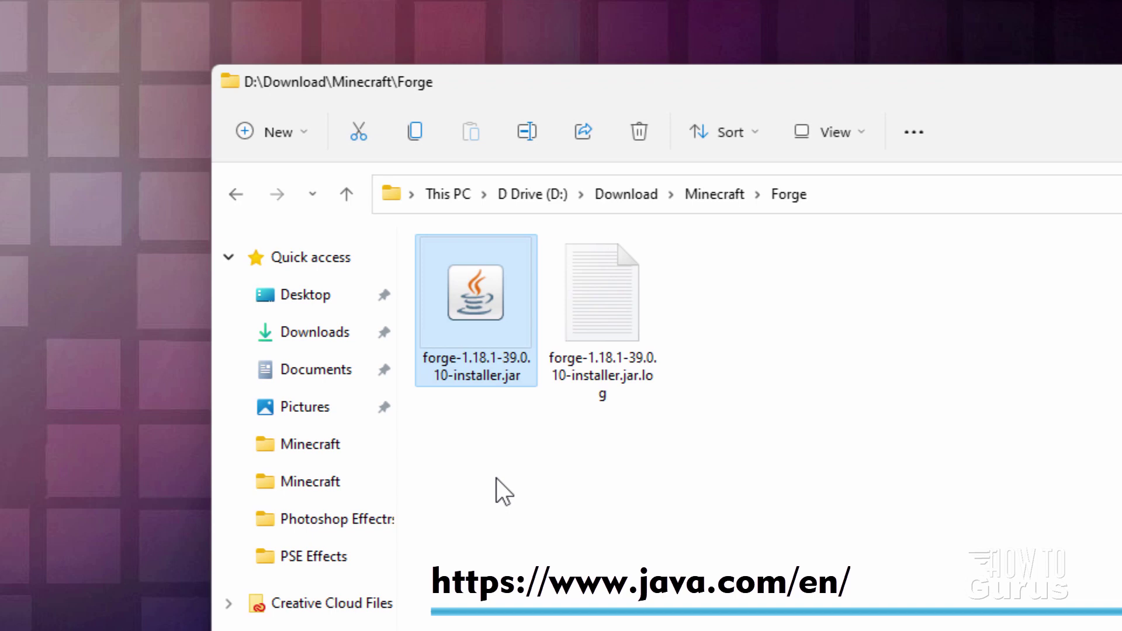
{"action": "right_click", "coordinate": [486, 299]}
{"action": "mouse_move", "coordinate": [566, 414]}
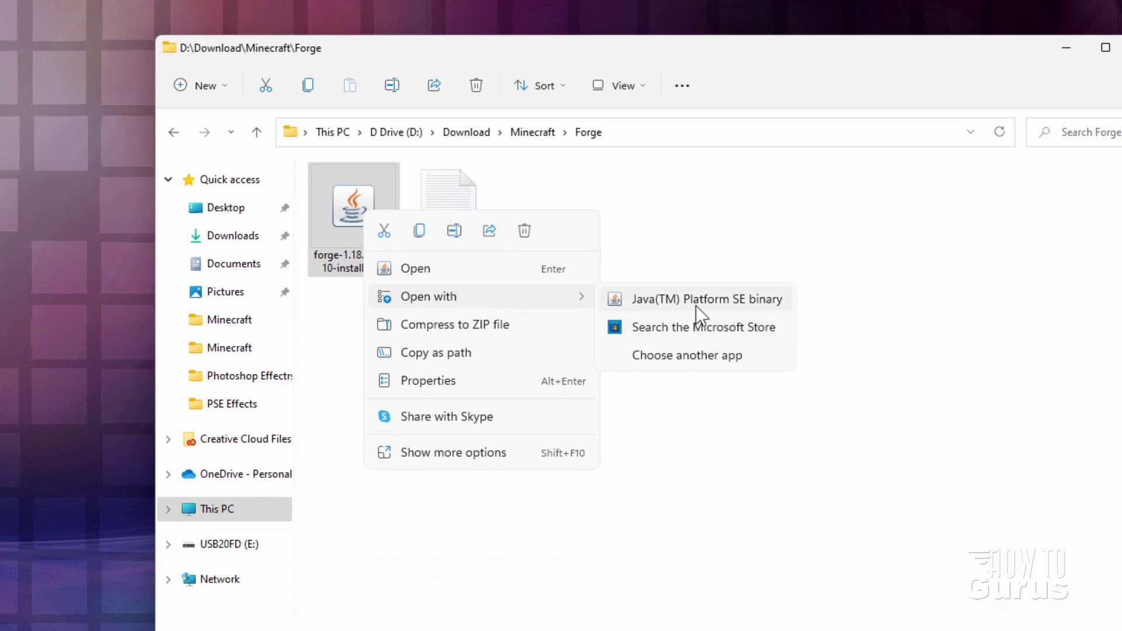
{"action": "left_click", "coordinate": [702, 353]}
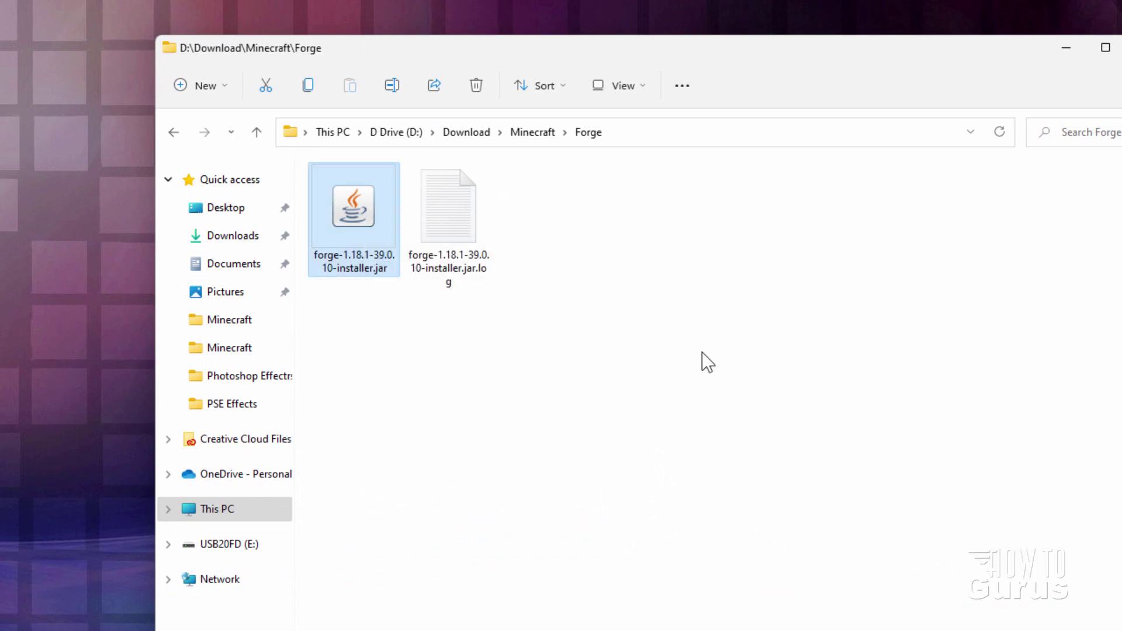
{"action": "left_click", "coordinate": [669, 293]}
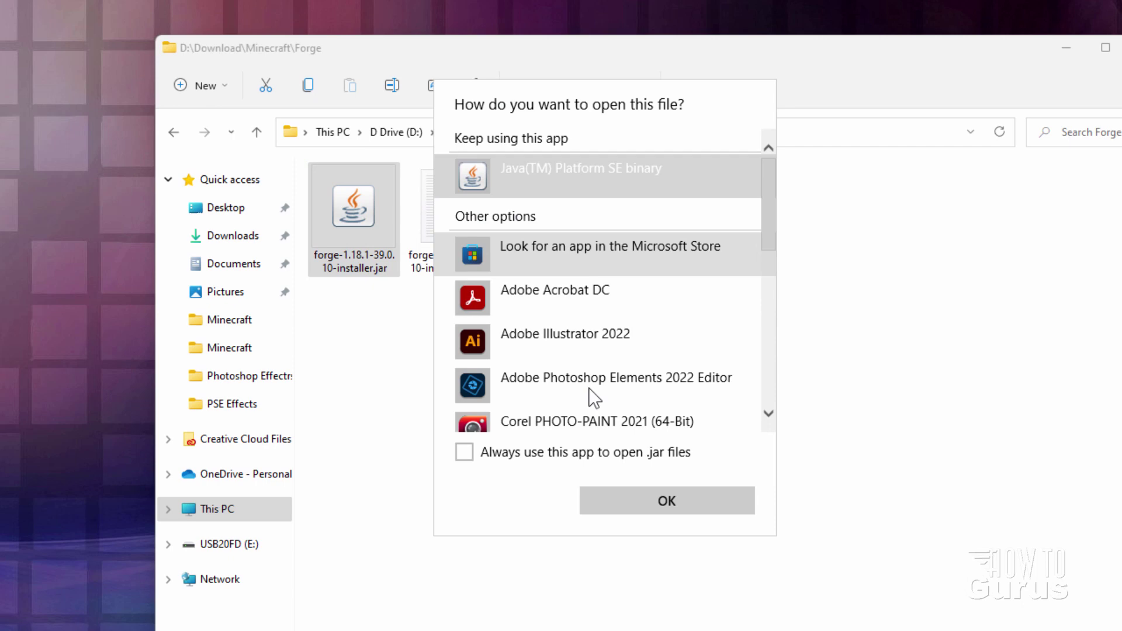
{"action": "left_click_drag", "start_coordinate": [770, 219], "coordinate": [767, 396]}
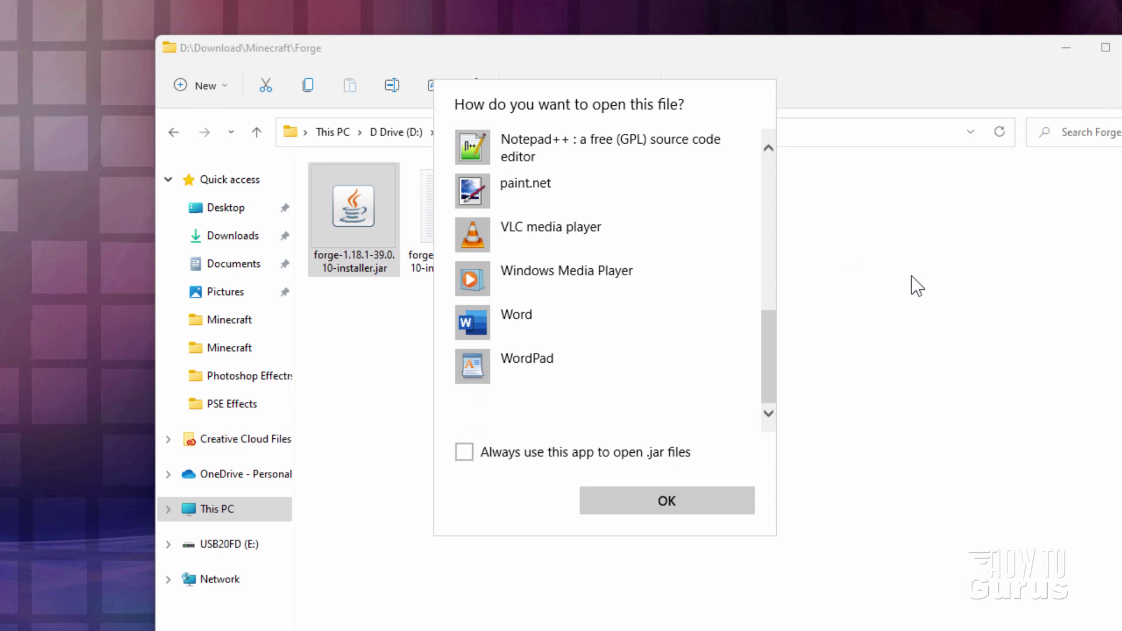
{"action": "key", "text": "Escape"}
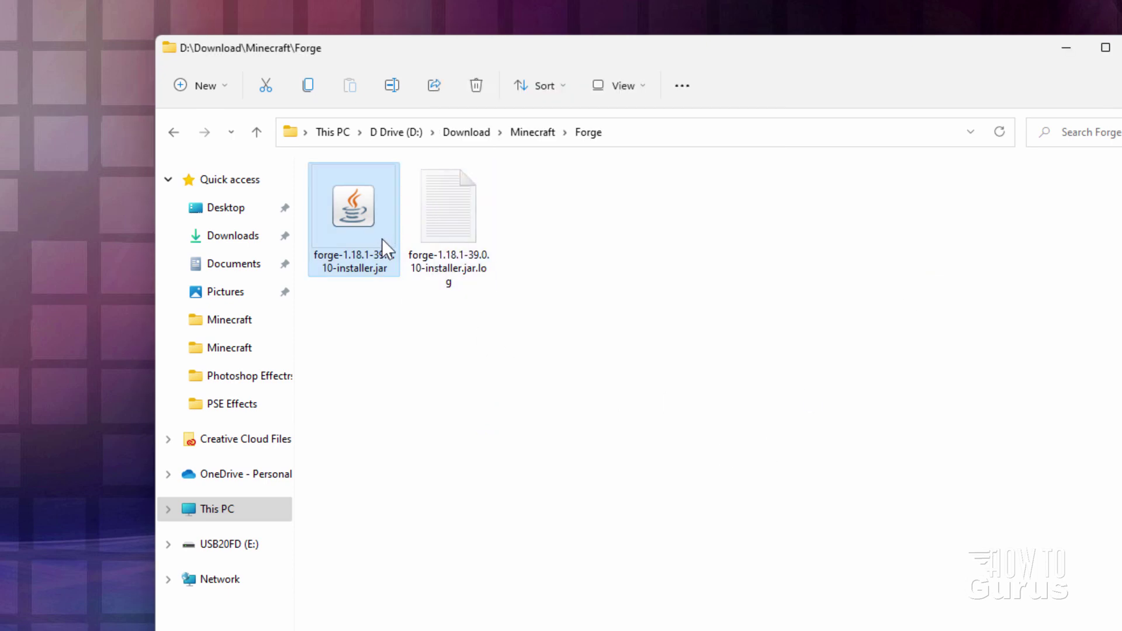
Launch the Forge 1.18.1 installer to view its Install client option, and cancel it
{"action": "double_click", "coordinate": [364, 212]}
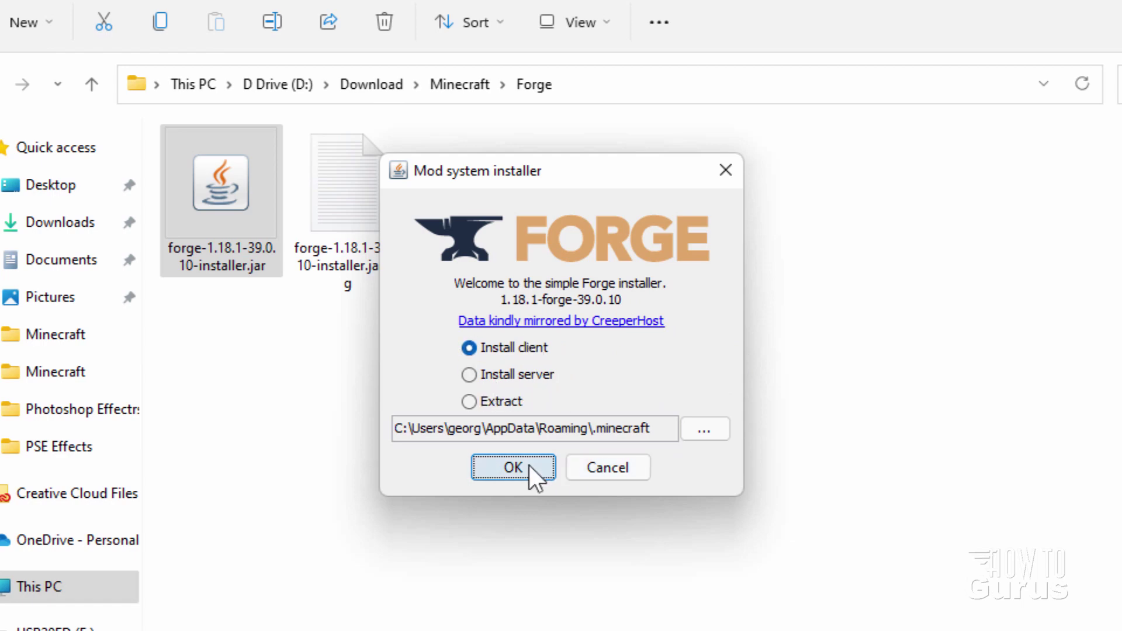
{"action": "left_click", "coordinate": [621, 475]}
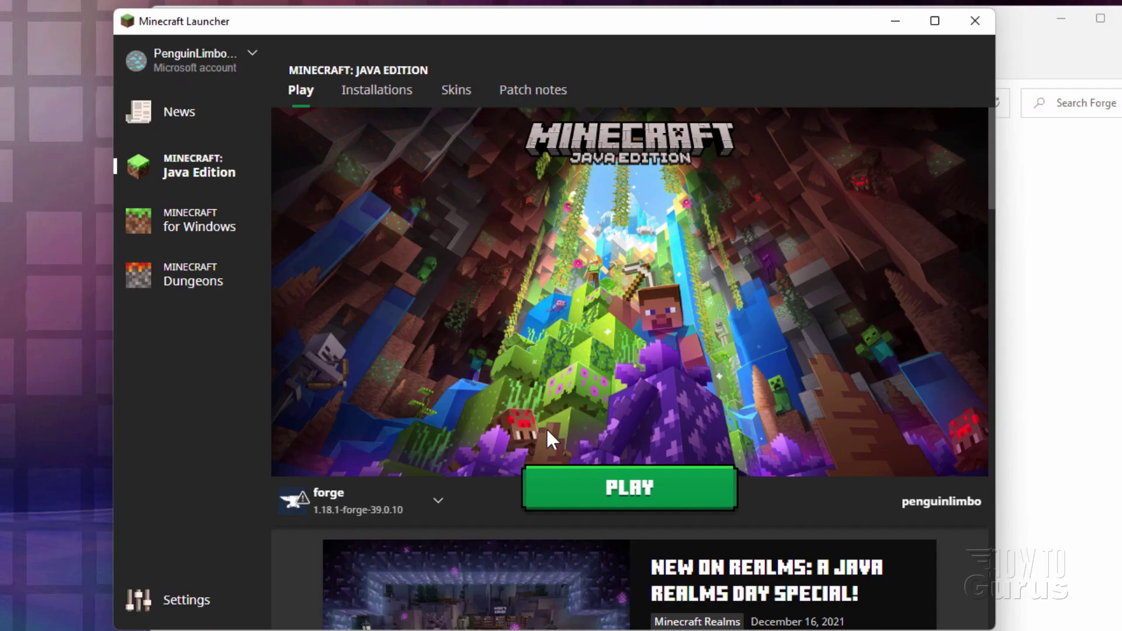
Start the forge 1.18.1-forge-39.0.10 installation from the Minecraft Launcher's list of Java Edition installations
{"action": "mouse_move", "coordinate": [298, 517]}
{"action": "left_click", "coordinate": [381, 94]}
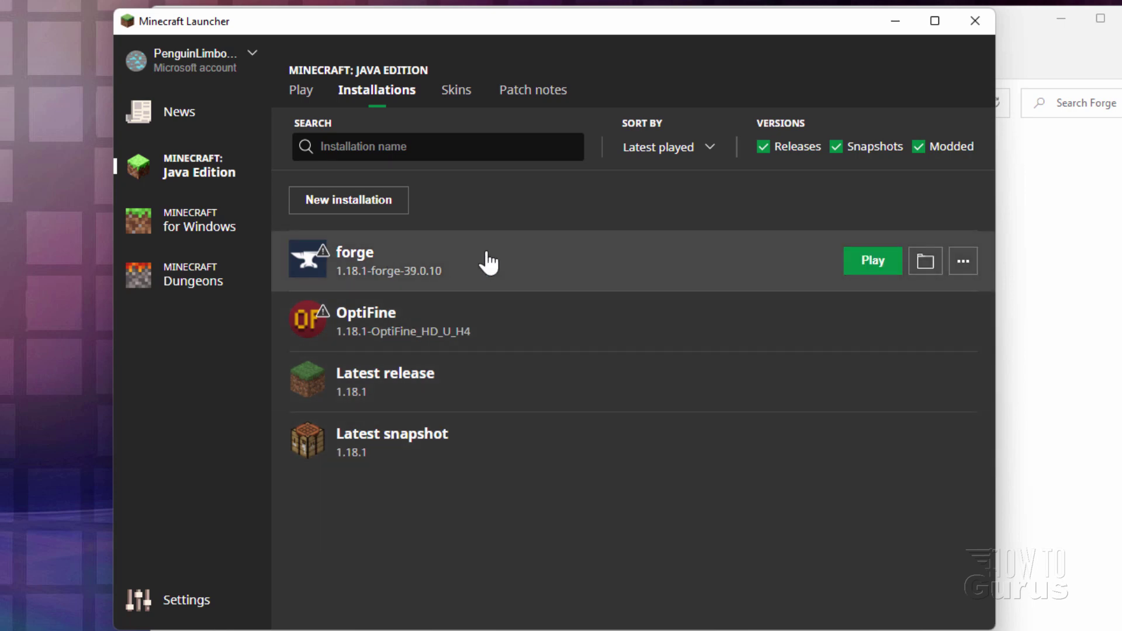
{"action": "left_click", "coordinate": [870, 264]}
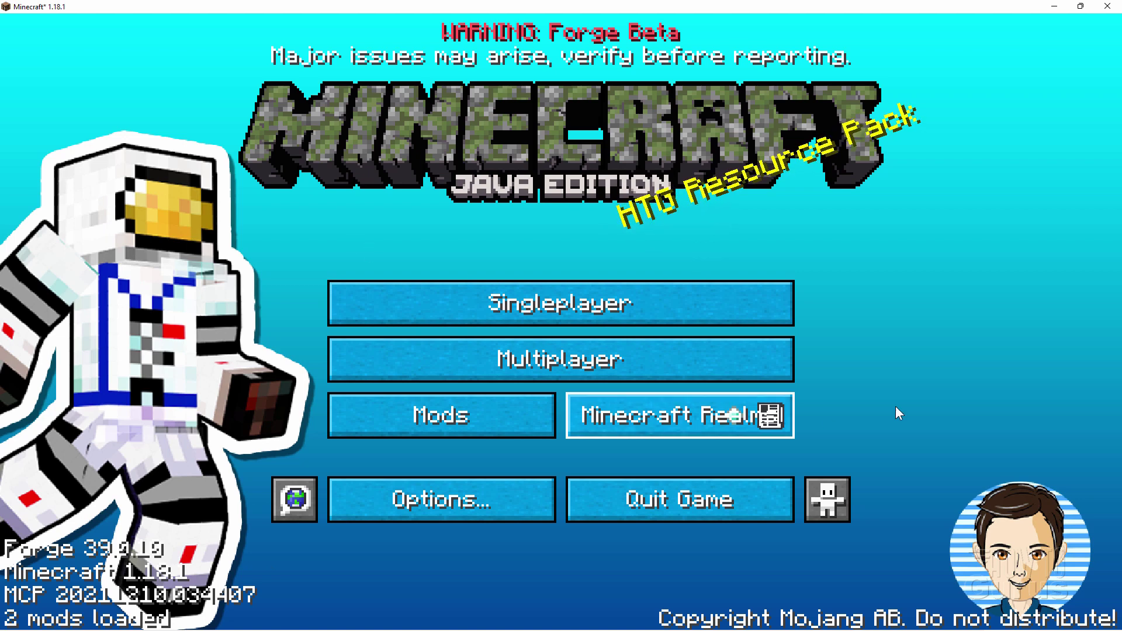
Inspect the game's mods list and the contents of its mods folder, and return to the title screen
{"action": "left_click", "coordinate": [444, 416]}
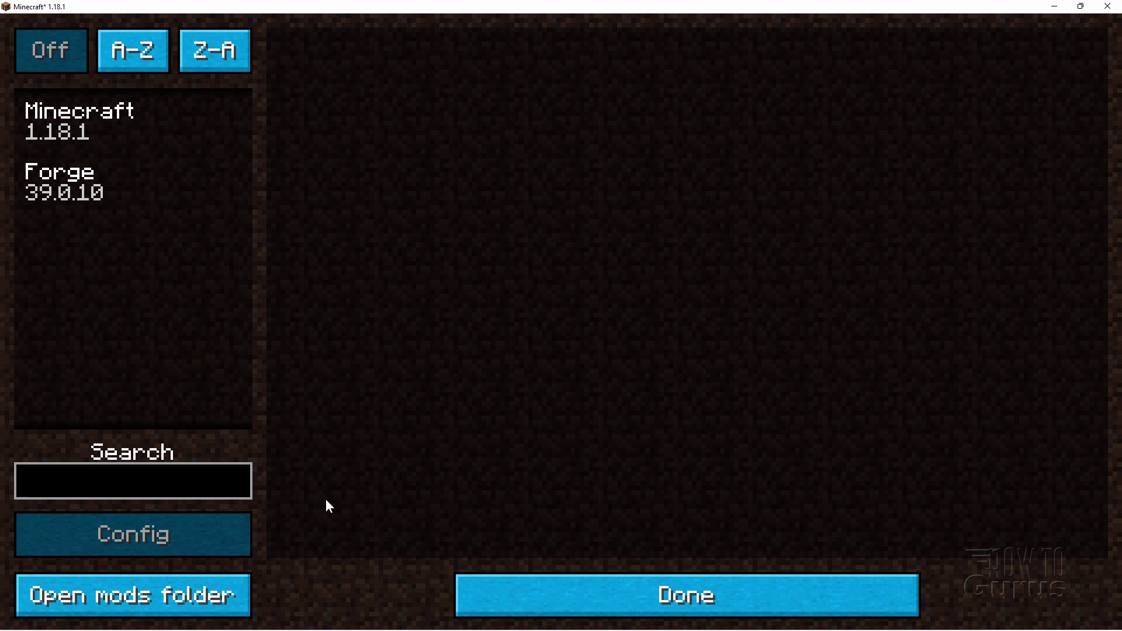
{"action": "left_click", "coordinate": [151, 591]}
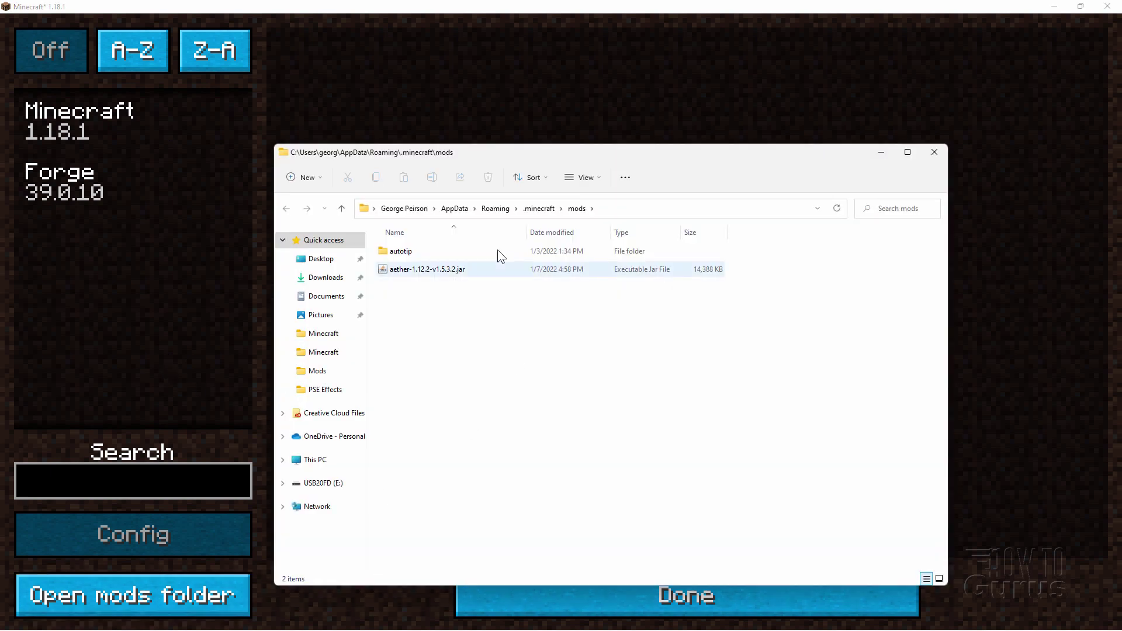
{"action": "left_click_drag", "start_coordinate": [556, 156], "coordinate": [444, 125]}
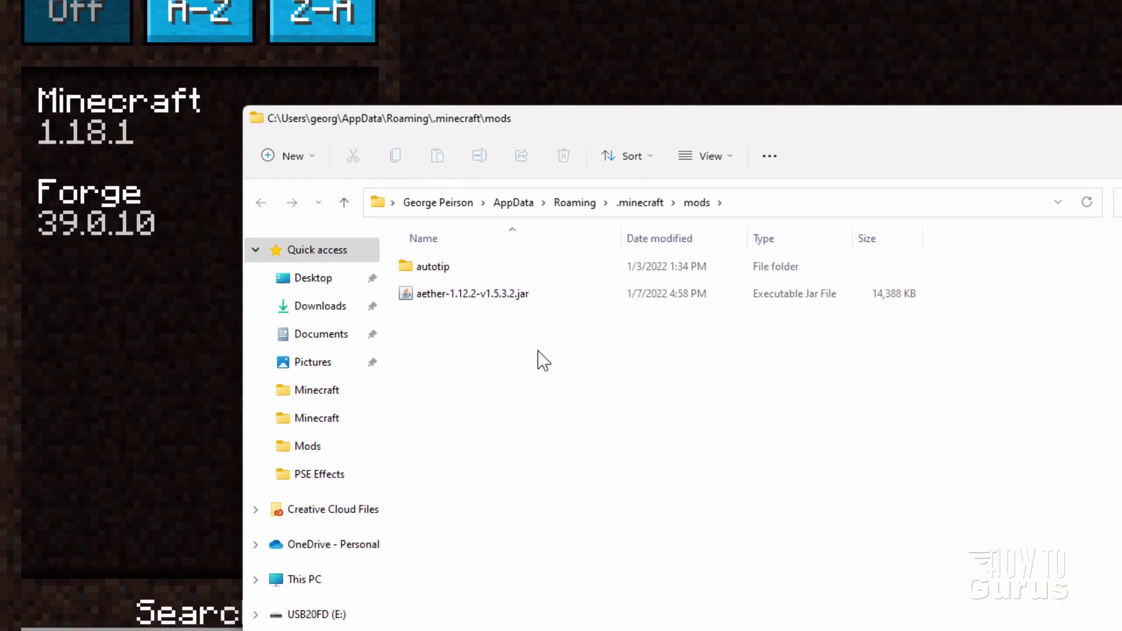
{"action": "left_click_drag", "start_coordinate": [558, 127], "coordinate": [566, 127]}
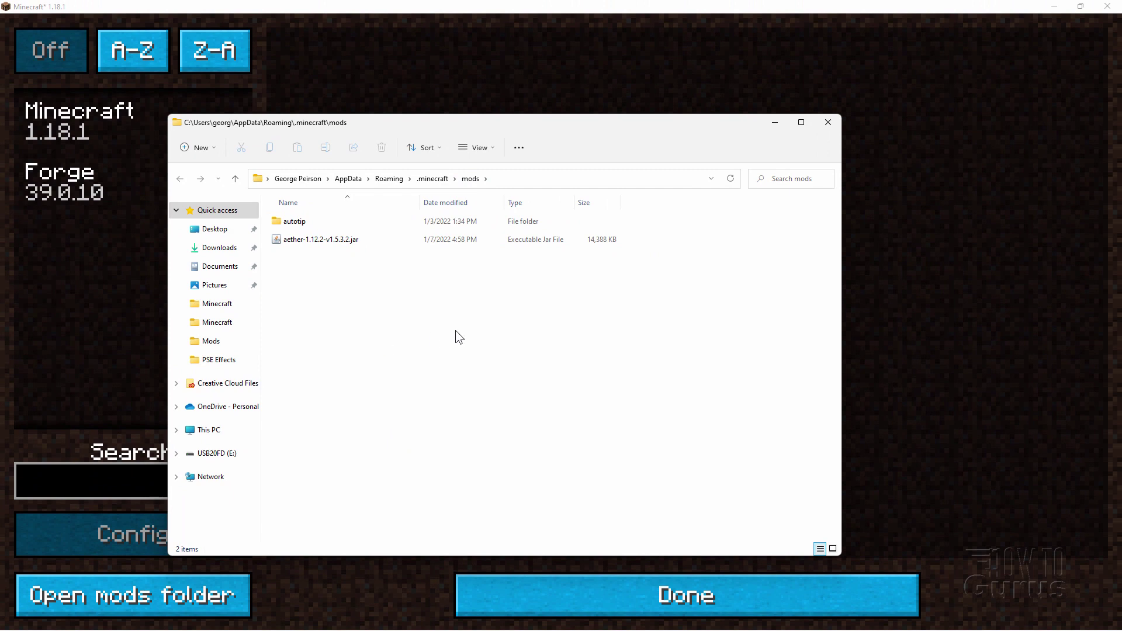
{"action": "left_click", "coordinate": [829, 123]}
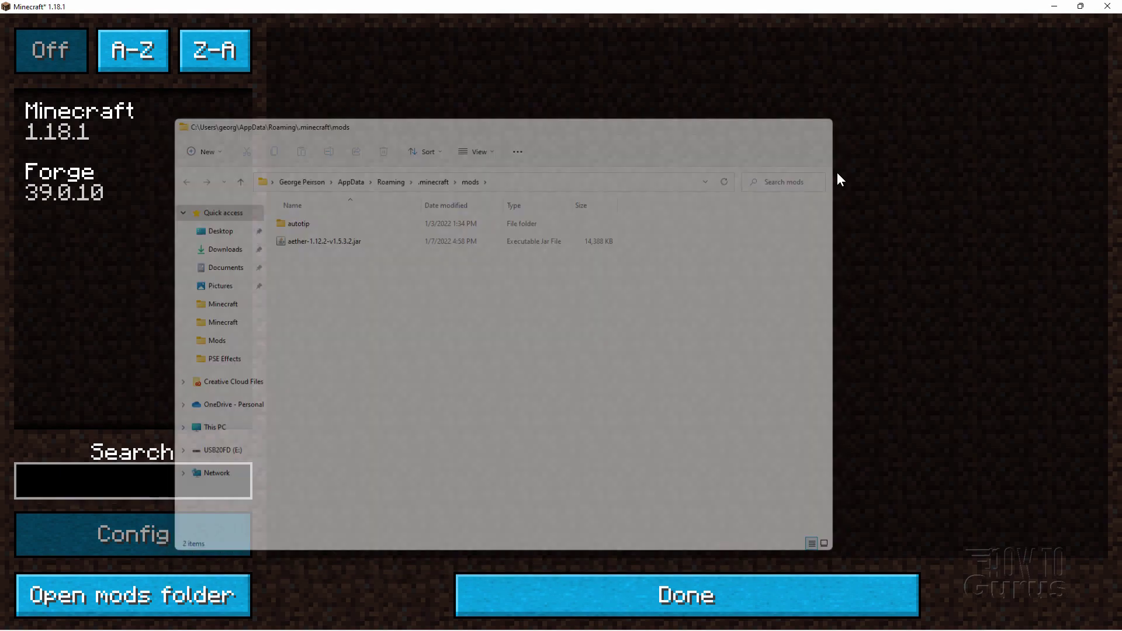
{"action": "left_click", "coordinate": [731, 591]}
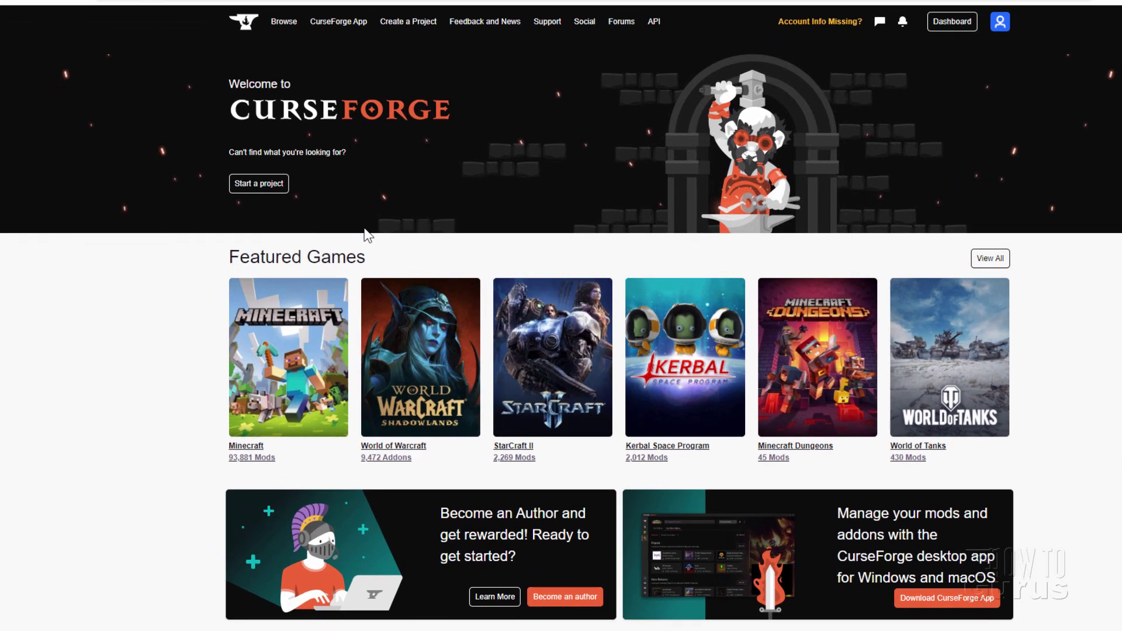
Open the Minecraft section on CurseForge and filter its modpacks to game version 1.18.1
{"action": "left_click", "coordinate": [260, 367]}
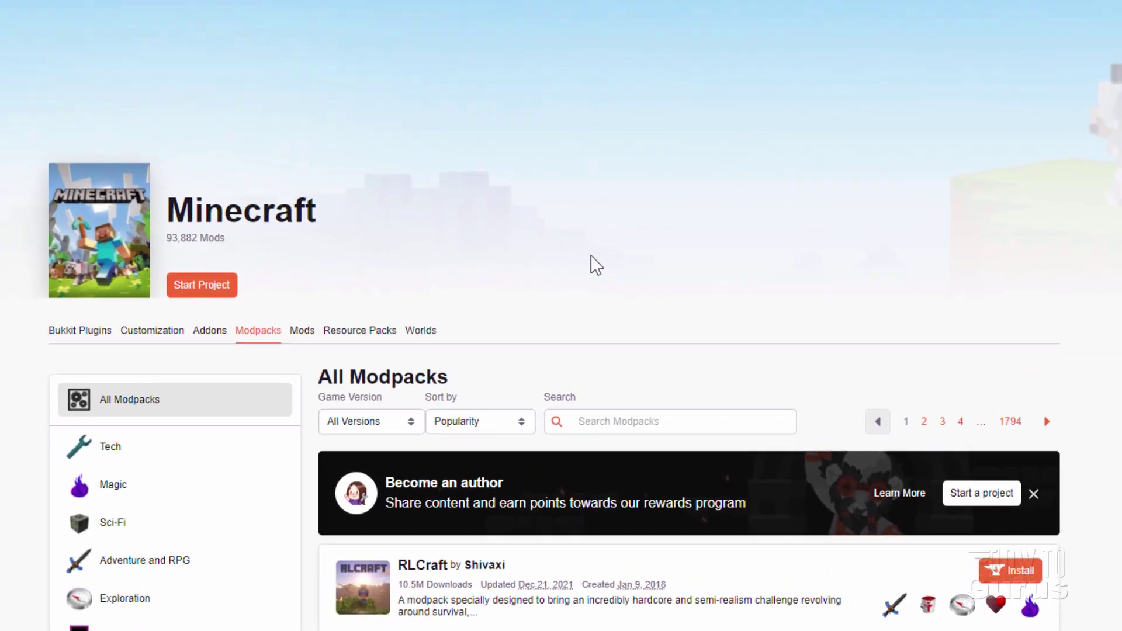
{"action": "scroll", "coordinate": [579, 213], "scroll_direction": "down", "scroll_amount": 5}
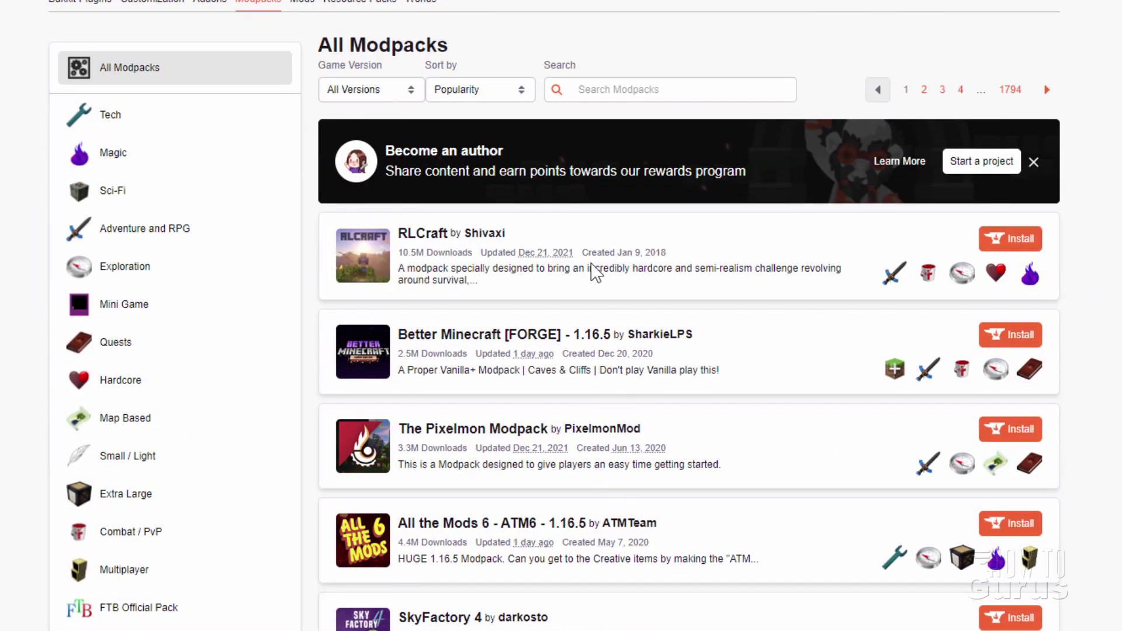
{"action": "left_click", "coordinate": [412, 94]}
{"action": "left_click", "coordinate": [365, 138]}
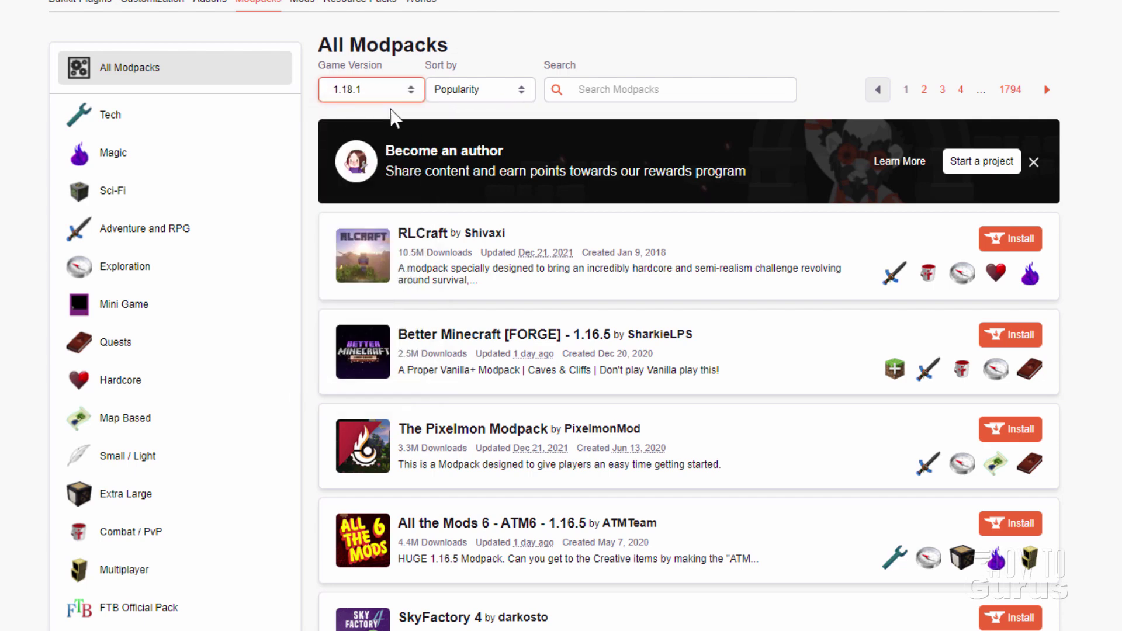
Look through the modpacks offered for game version 1.18.1 on the website
{"action": "scroll", "coordinate": [860, 234], "scroll_direction": "down", "scroll_amount": 5}
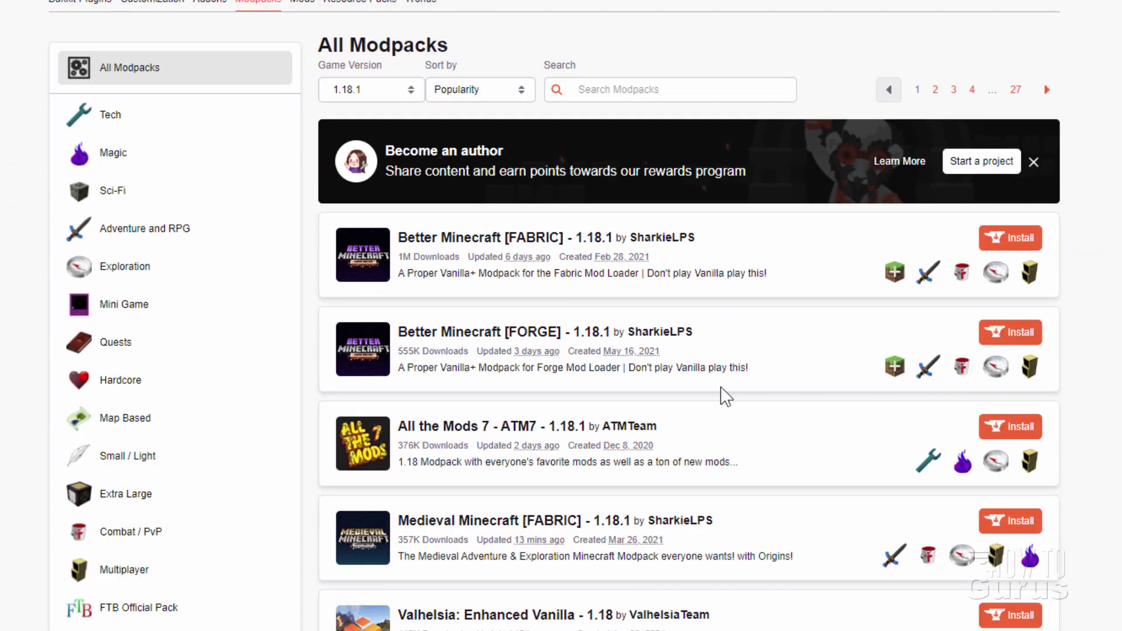
{"action": "mouse_move", "coordinate": [556, 357]}
{"action": "scroll", "coordinate": [1102, 301], "scroll_direction": "down", "scroll_amount": 10}
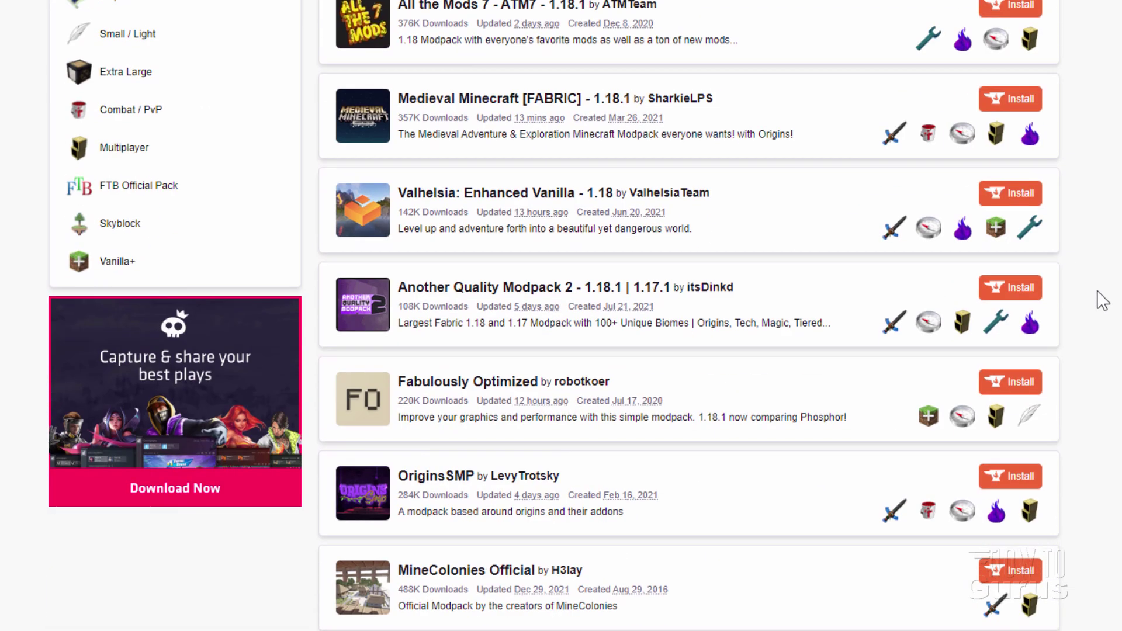
{"action": "scroll", "coordinate": [1102, 301], "scroll_direction": "down", "scroll_amount": 4}
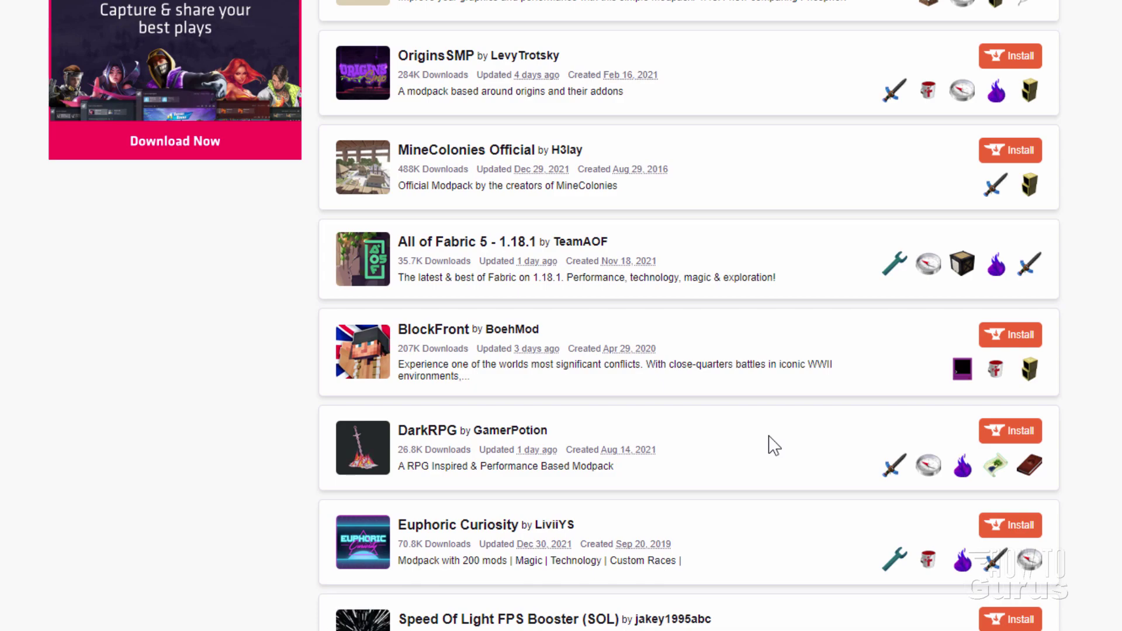
{"action": "scroll", "coordinate": [689, 315], "scroll_direction": "up", "scroll_amount": 14}
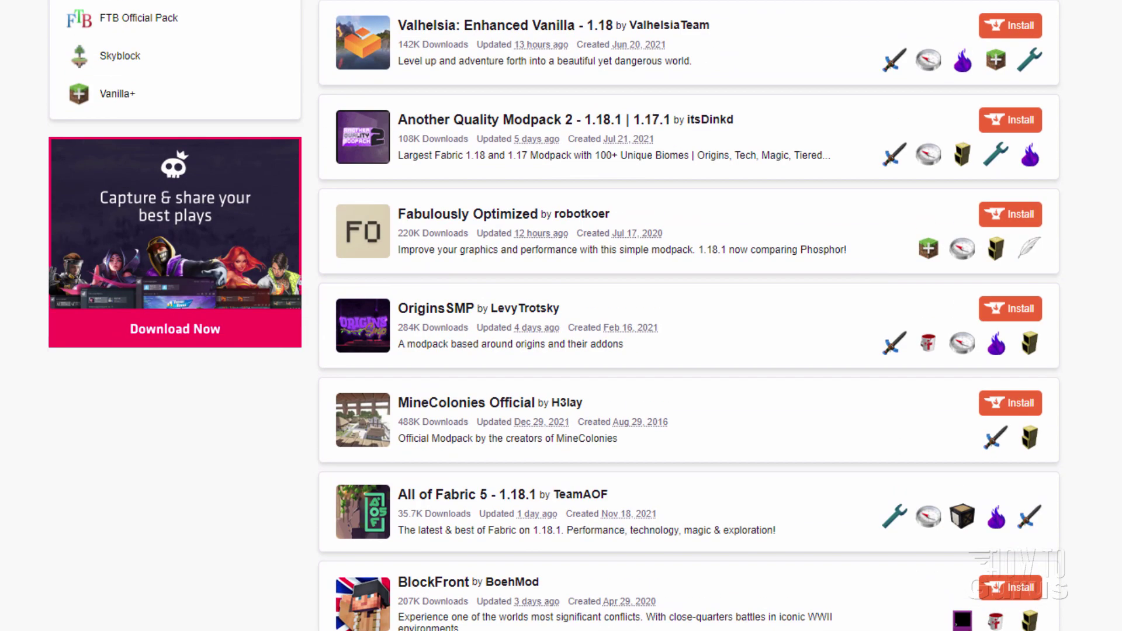
{"action": "scroll", "coordinate": [689, 316], "scroll_direction": "up", "scroll_amount": 3}
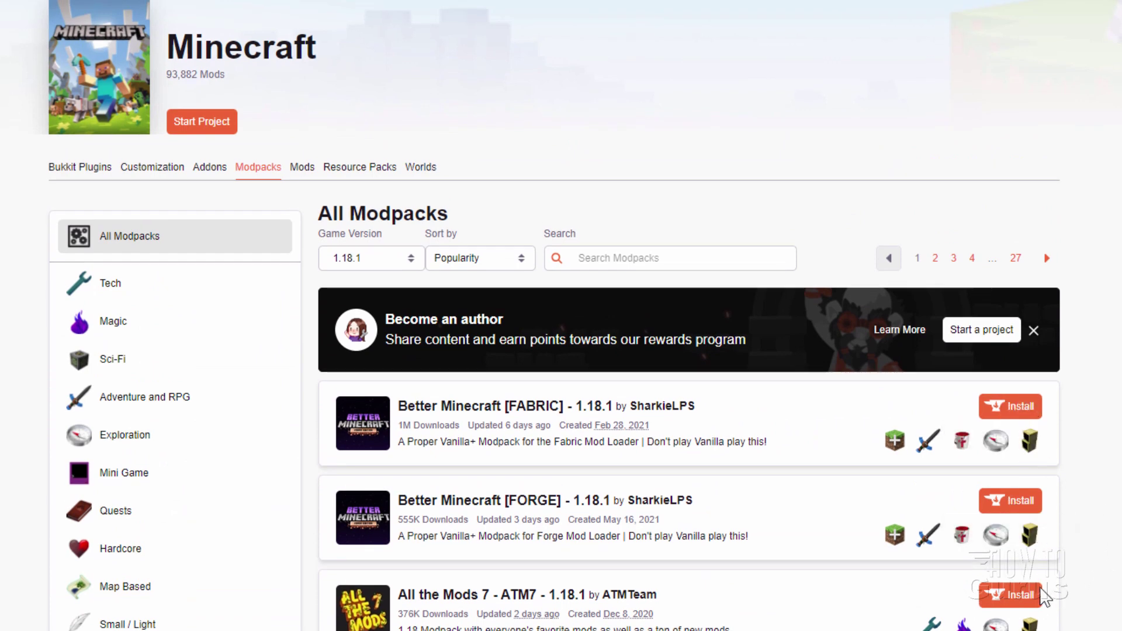
{"action": "scroll", "coordinate": [1114, 560], "scroll_direction": "up", "scroll_amount": 5}
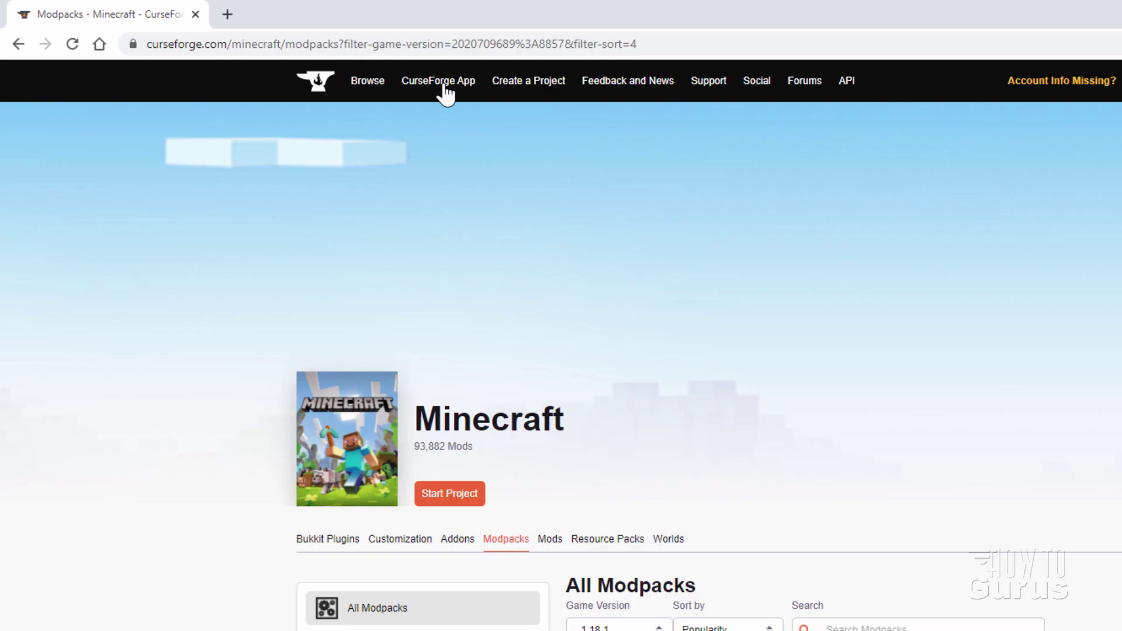
Go to the CurseForge app and filter its browsable Minecraft modpacks to game version 1.18.1
{"action": "left_click", "coordinate": [445, 87]}
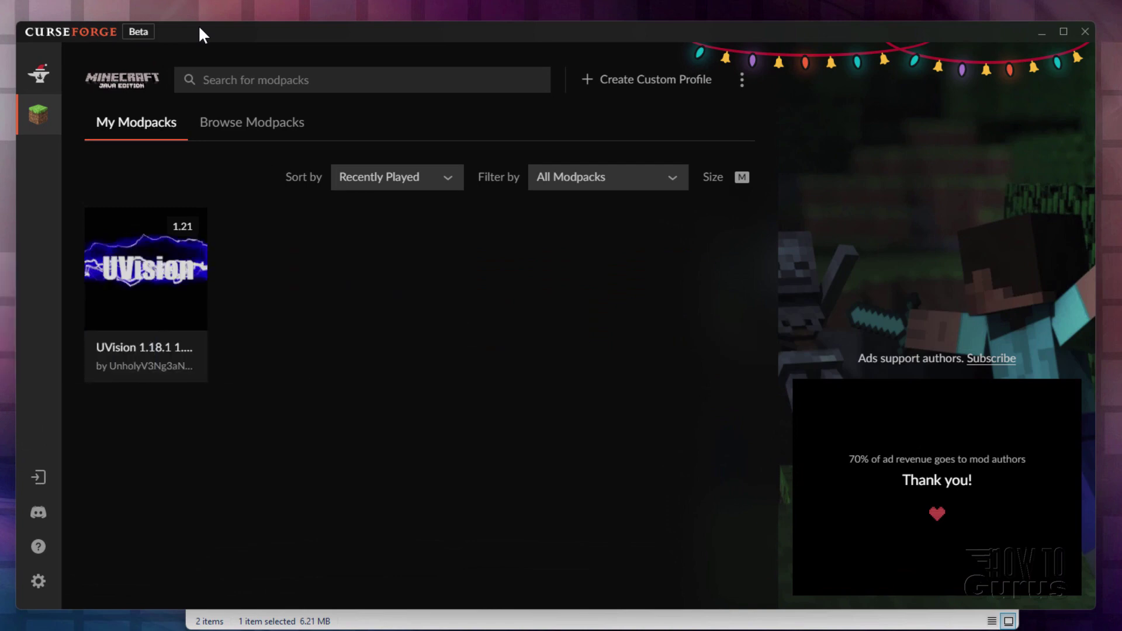
{"action": "left_click", "coordinate": [239, 130]}
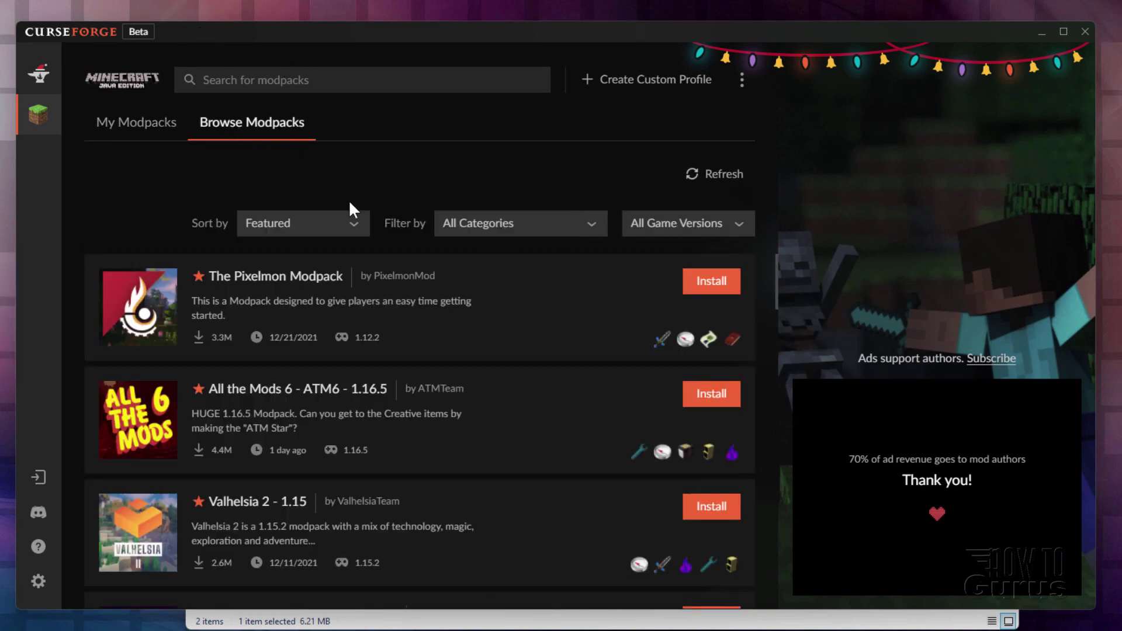
{"action": "left_click", "coordinate": [722, 224]}
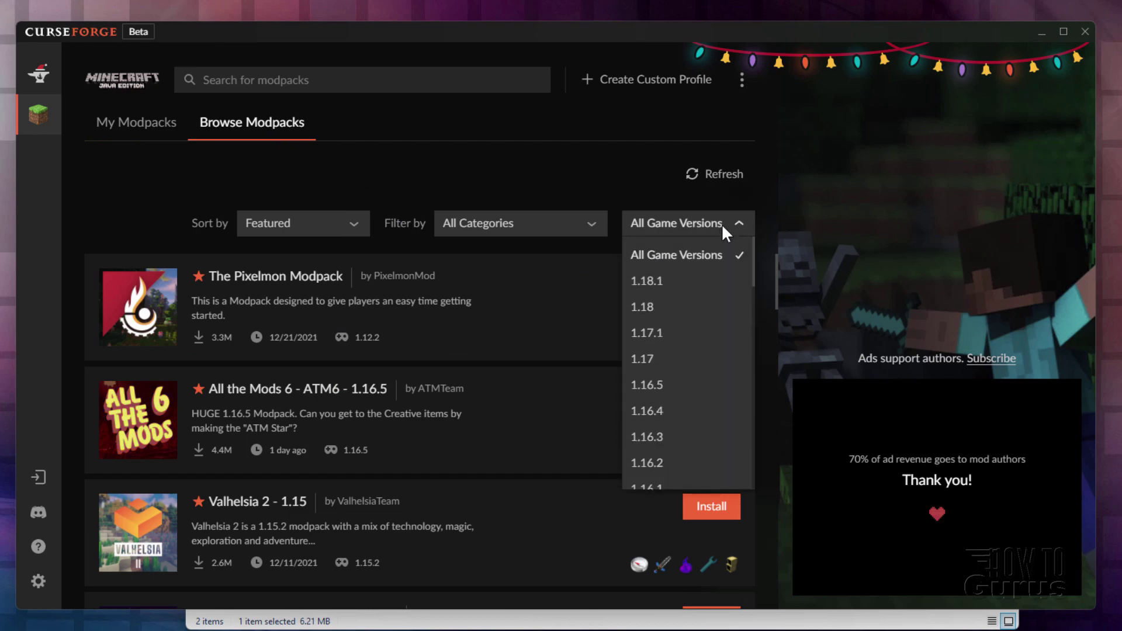
{"action": "left_click", "coordinate": [653, 282]}
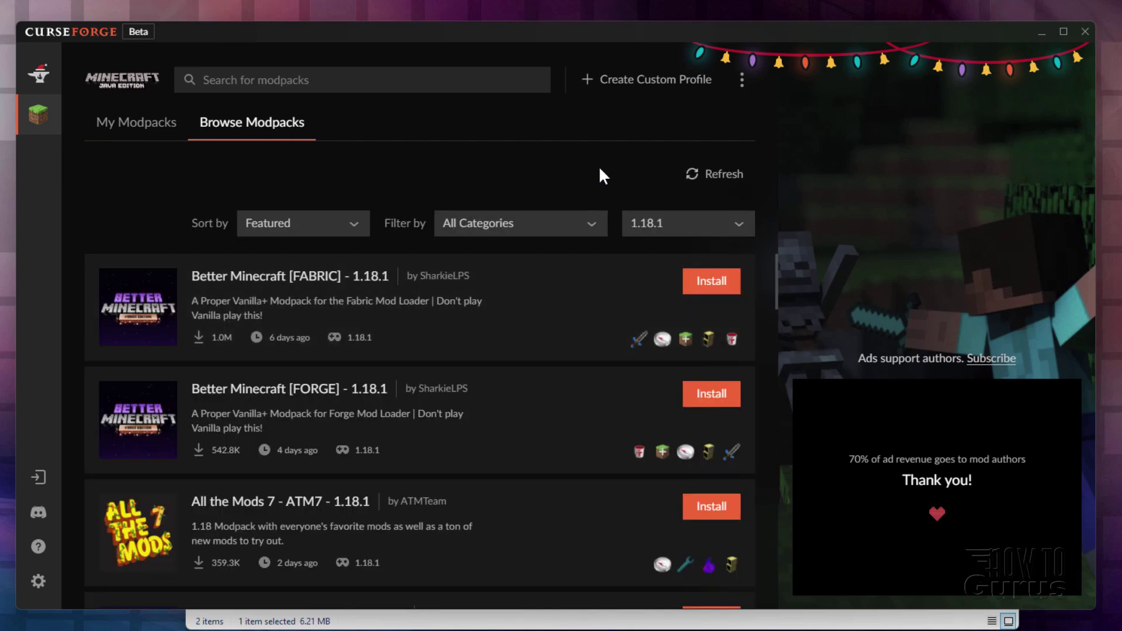
Check the available category filters, sort the modpacks by Popularity and look through the sorted list
{"action": "left_click", "coordinate": [583, 223]}
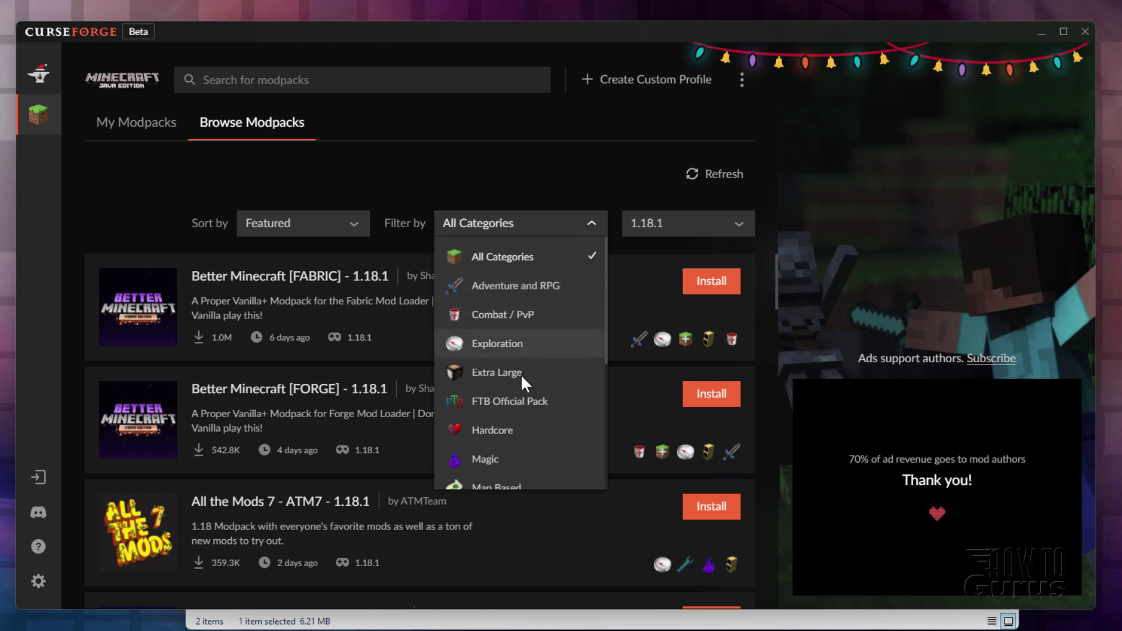
{"action": "left_click", "coordinate": [583, 192]}
{"action": "left_click", "coordinate": [357, 224]}
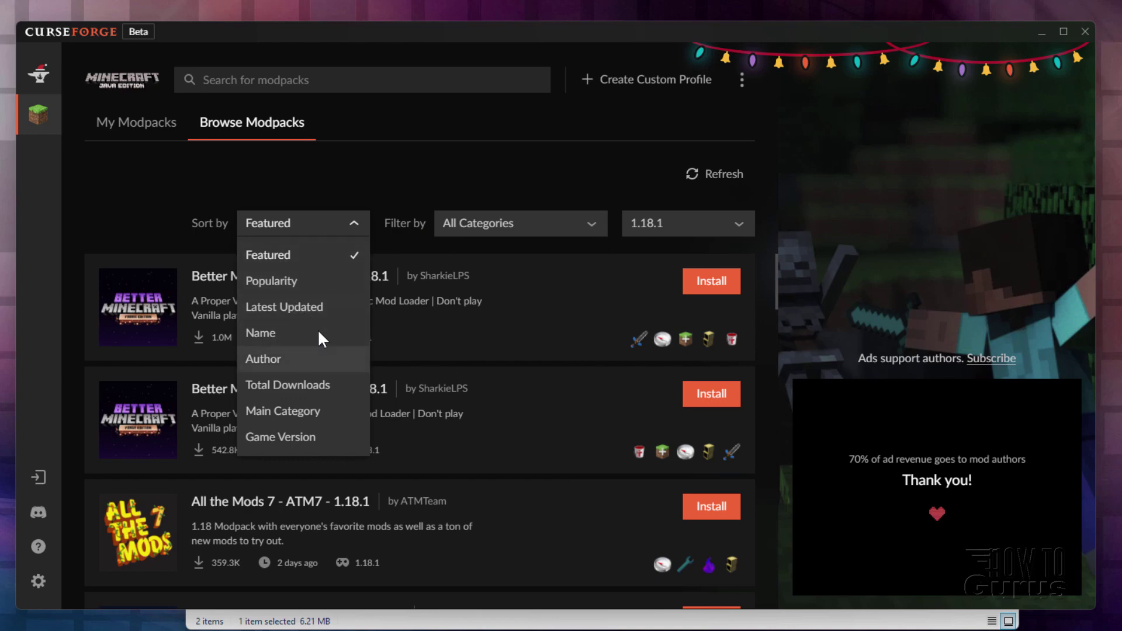
{"action": "left_click", "coordinate": [305, 281]}
{"action": "scroll", "coordinate": [558, 345], "scroll_direction": "down", "scroll_amount": 1}
{"action": "scroll", "coordinate": [558, 345], "scroll_direction": "down", "scroll_amount": 6}
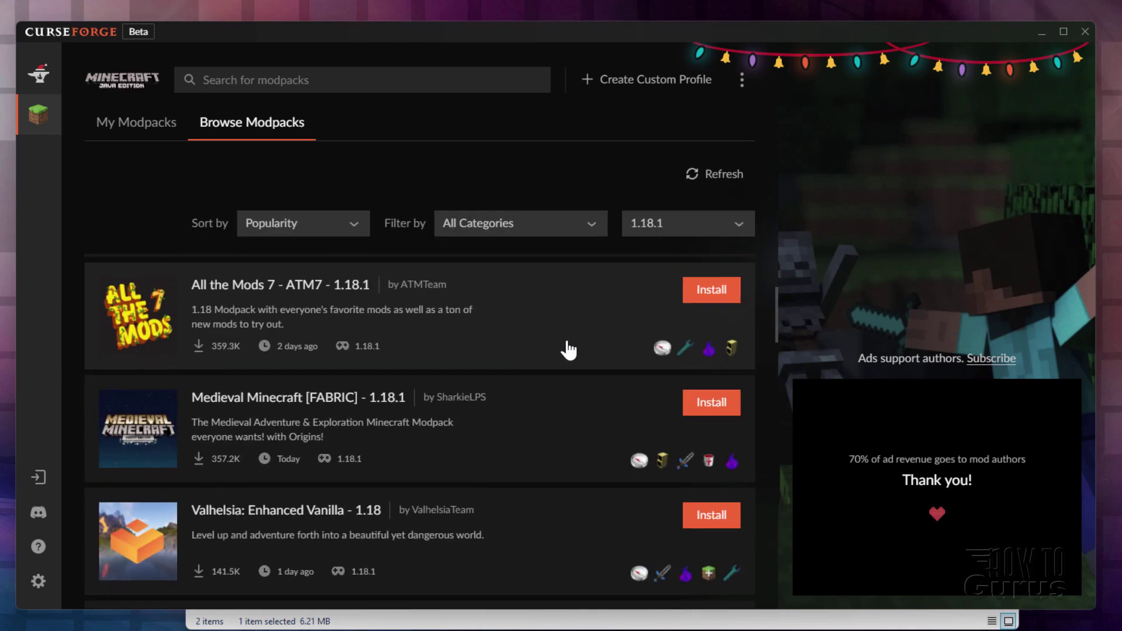
{"action": "scroll", "coordinate": [574, 345], "scroll_direction": "down", "scroll_amount": 7}
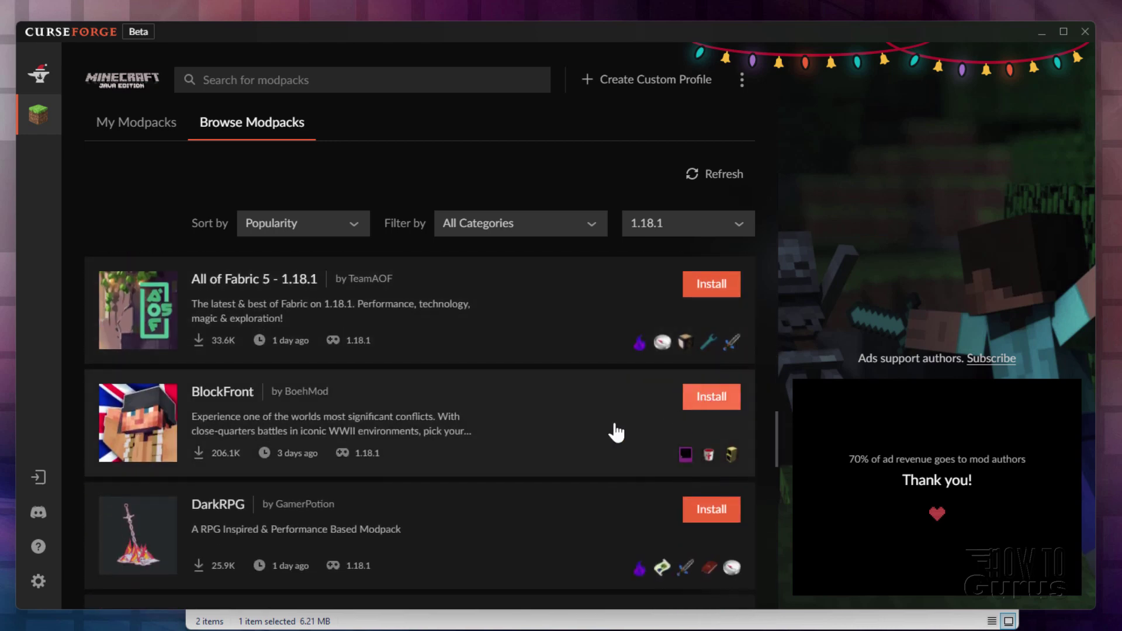
{"action": "scroll", "coordinate": [596, 426], "scroll_direction": "down", "scroll_amount": 5}
{"action": "scroll", "coordinate": [596, 409], "scroll_direction": "up", "scroll_amount": 6}
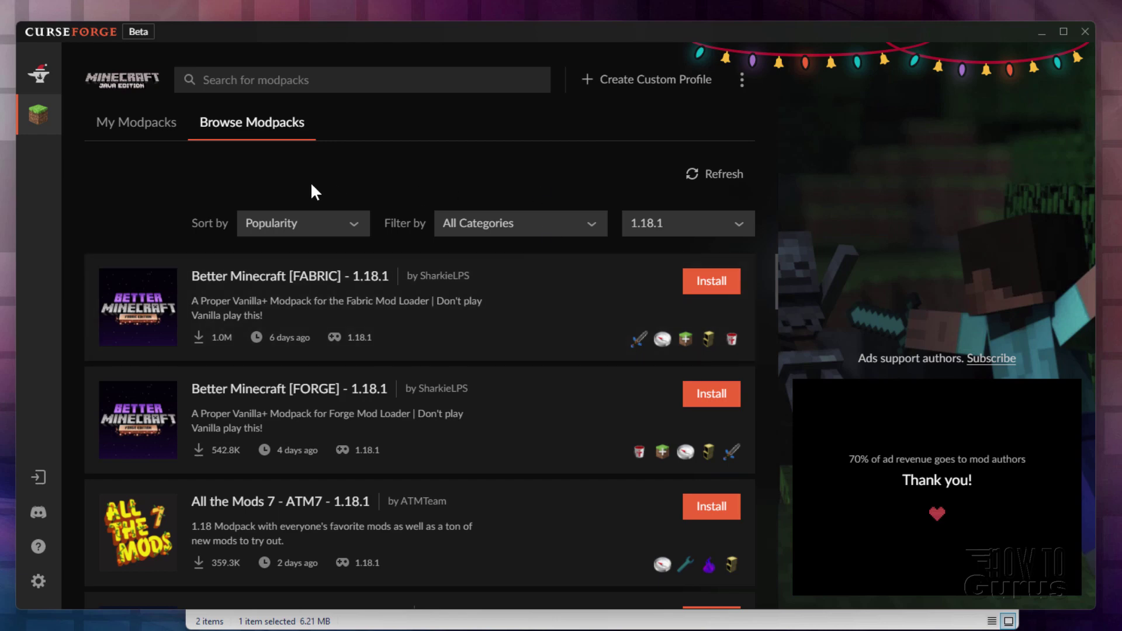
Launch the installed UVision modpack from My Modpacks and start its game in the Minecraft Launcher
{"action": "left_click", "coordinate": [131, 132]}
{"action": "mouse_move", "coordinate": [175, 319]}
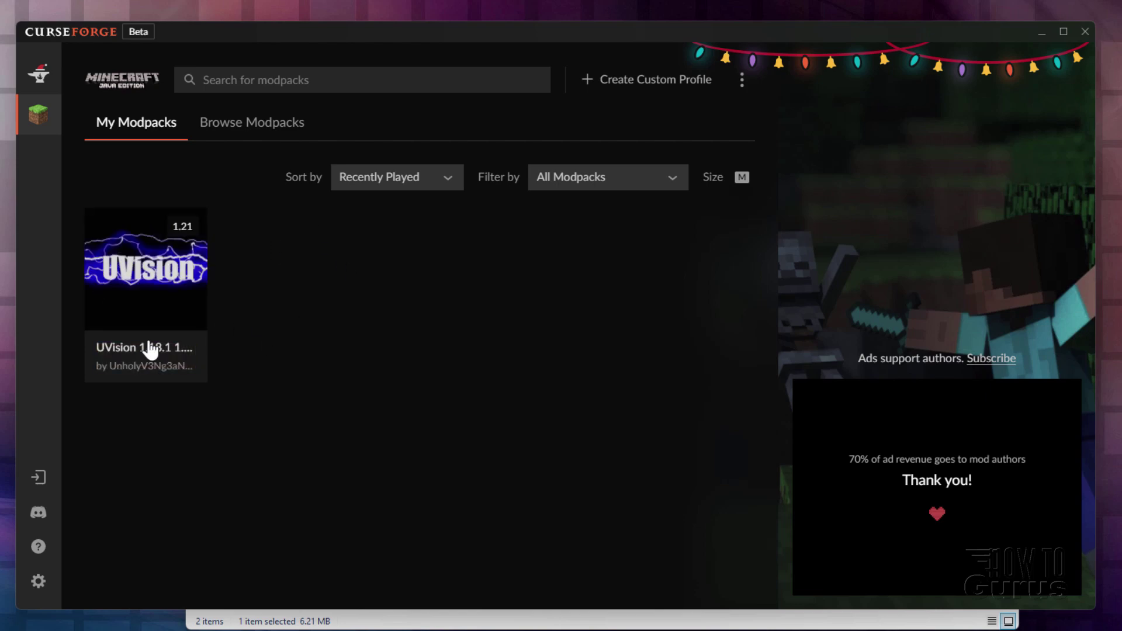
{"action": "mouse_move", "coordinate": [135, 356]}
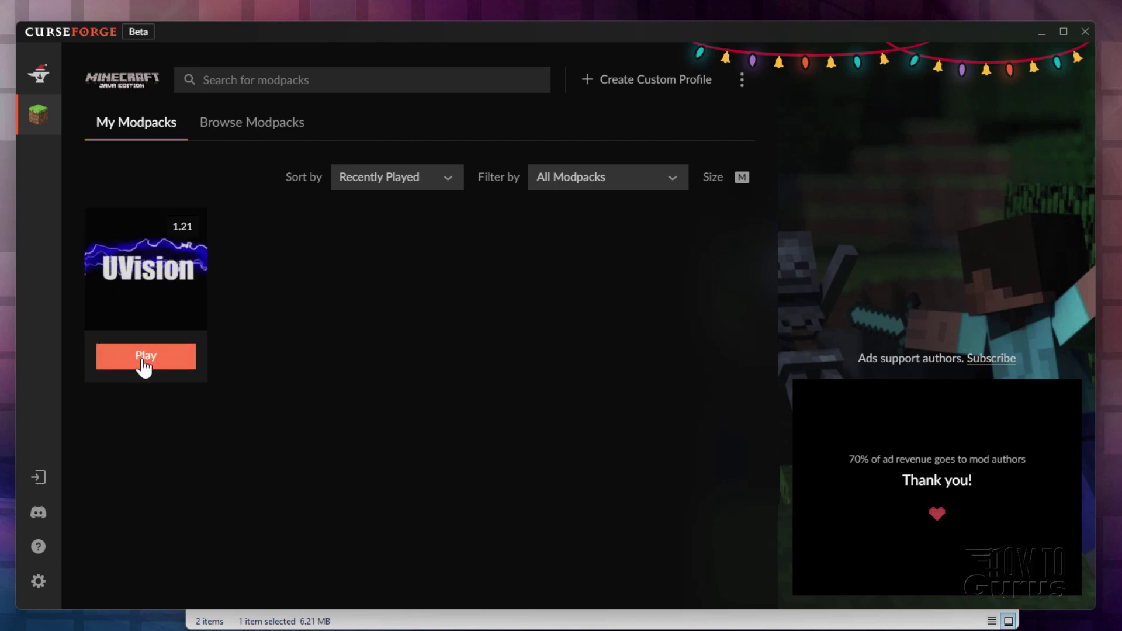
{"action": "left_click", "coordinate": [164, 367]}
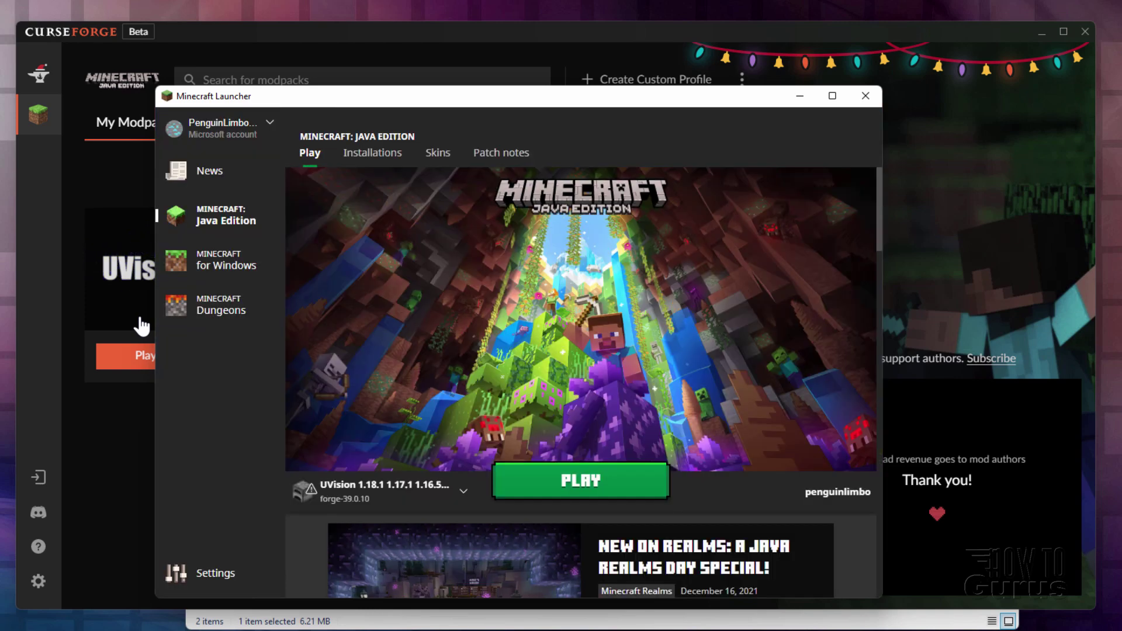
{"action": "mouse_move", "coordinate": [354, 481]}
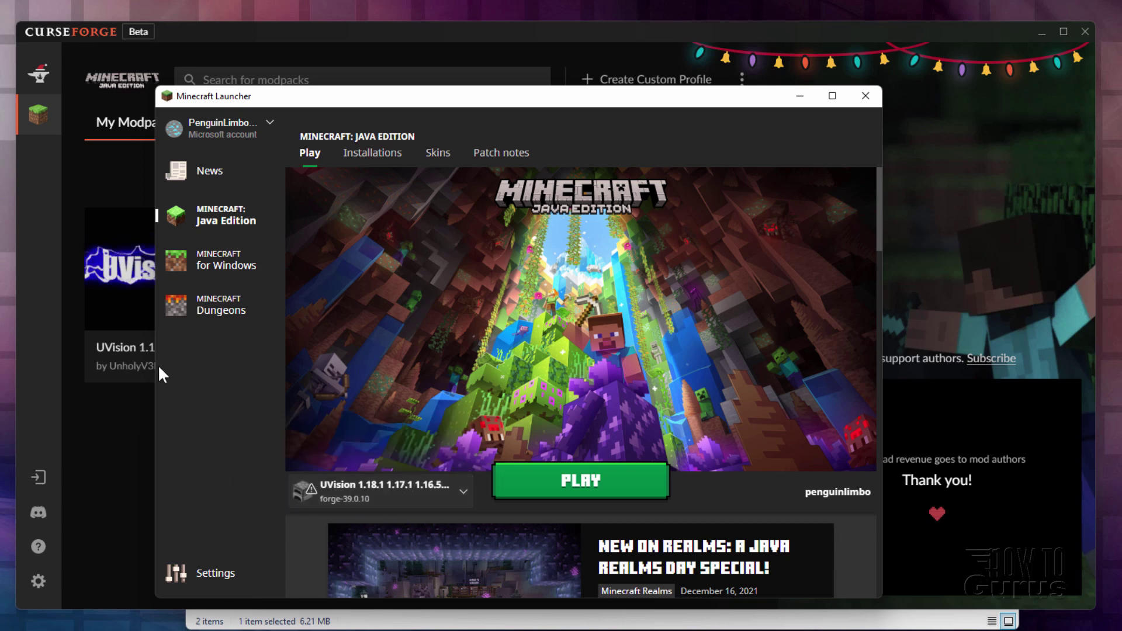
{"action": "left_click", "coordinate": [576, 482]}
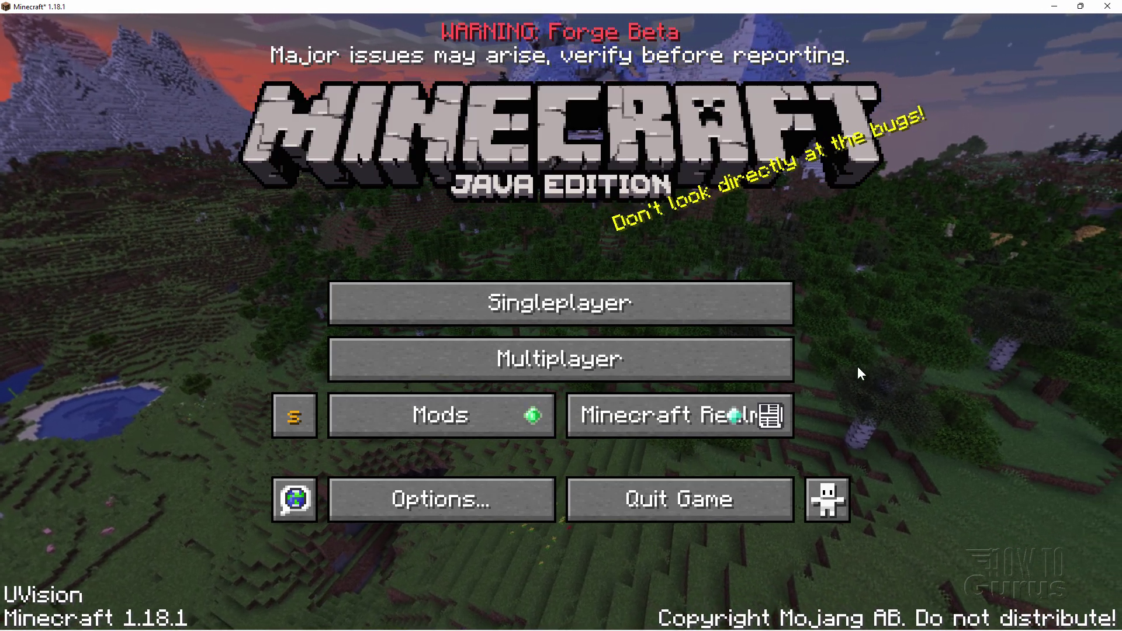
Examine the list of mods loaded by the UVision modpack and return to the title screen
{"action": "left_click", "coordinate": [410, 425]}
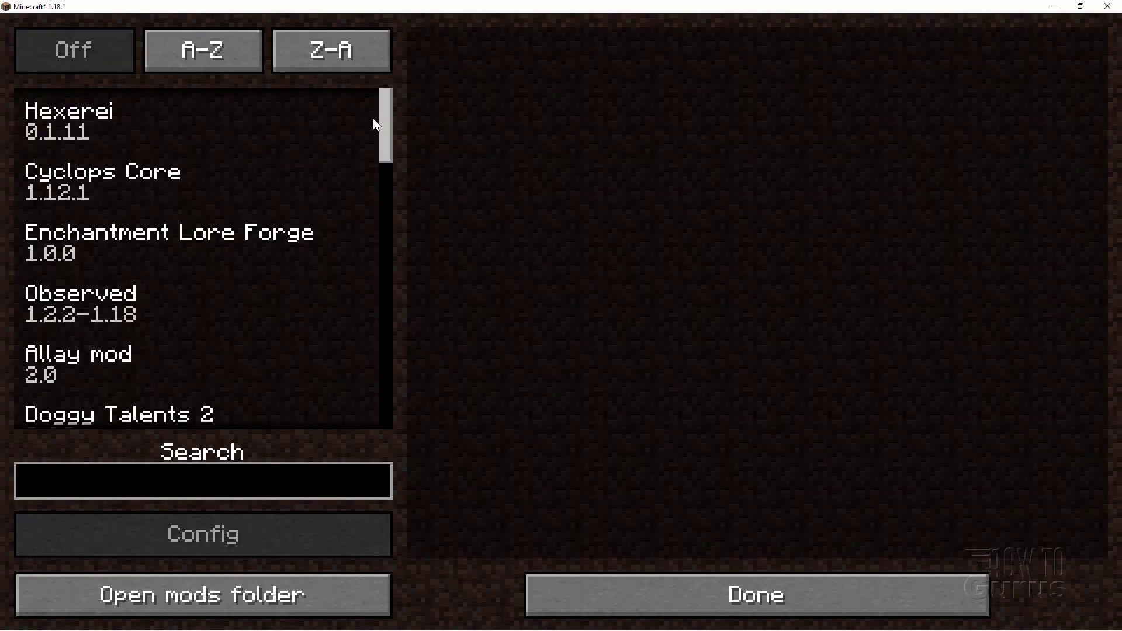
{"action": "scroll", "coordinate": [381, 135], "scroll_direction": "down", "scroll_amount": 10}
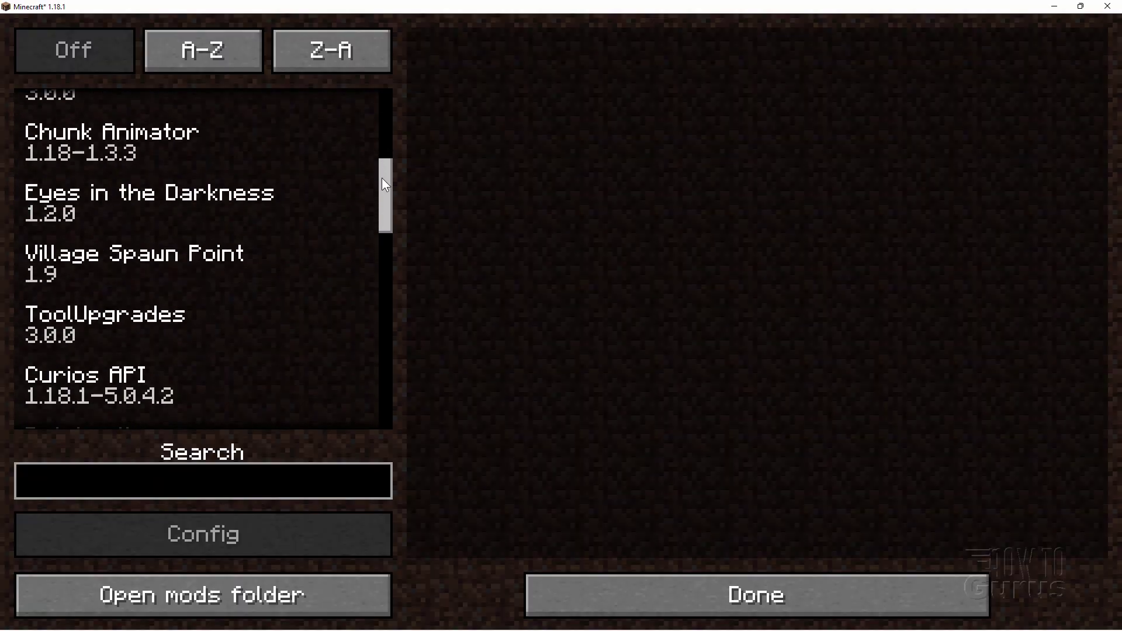
{"action": "scroll", "coordinate": [386, 184], "scroll_direction": "down", "scroll_amount": 3}
{"action": "scroll", "coordinate": [385, 211], "scroll_direction": "up", "scroll_amount": 5}
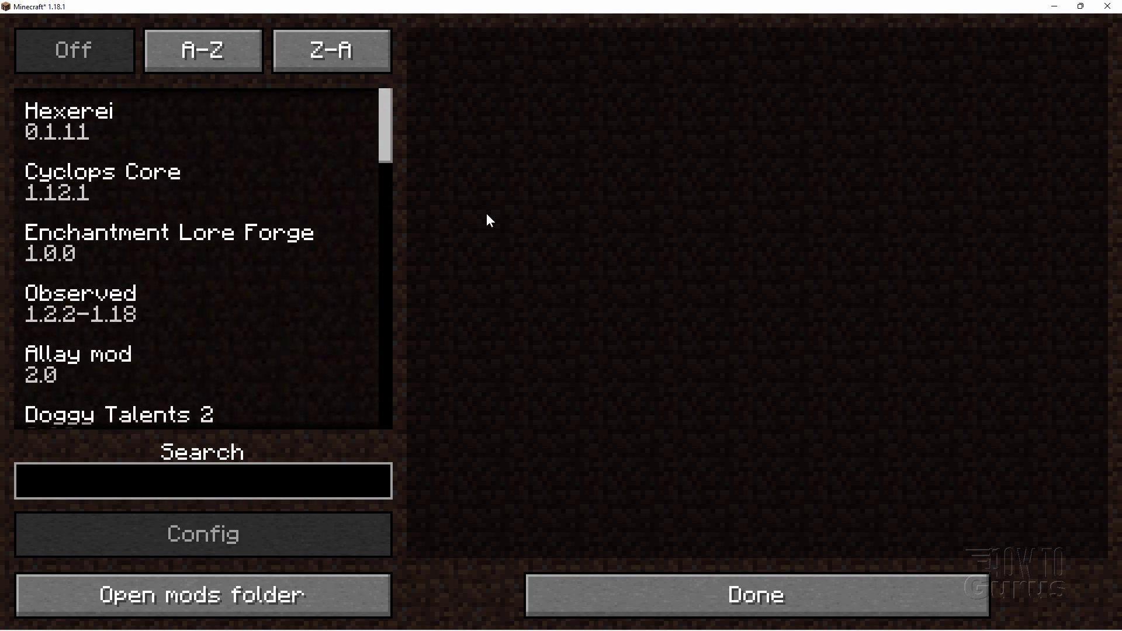
{"action": "left_click", "coordinate": [767, 580]}
Load the existing single-player world New World, accepting its experimental settings without creating a backup
{"action": "left_click", "coordinate": [530, 304]}
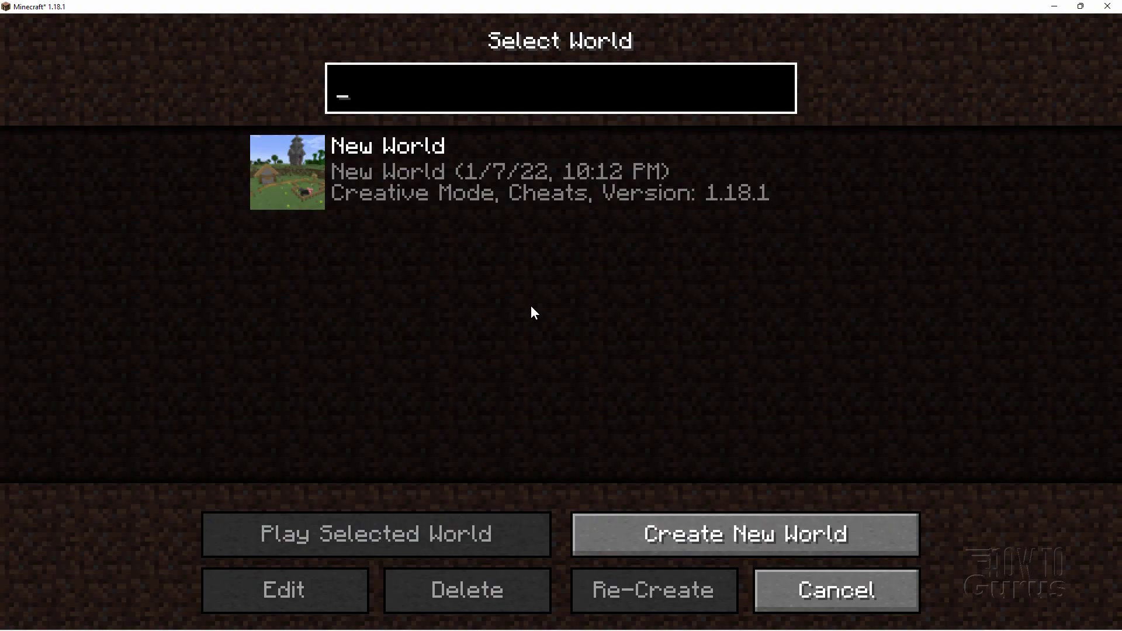
{"action": "mouse_move", "coordinate": [408, 188]}
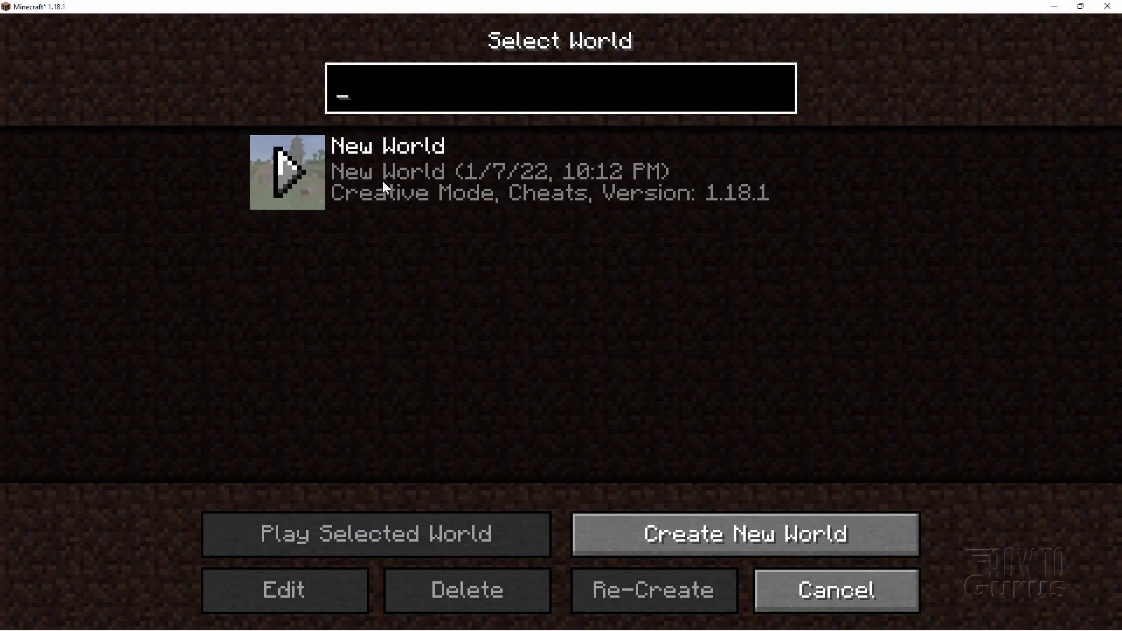
{"action": "left_click", "coordinate": [383, 182]}
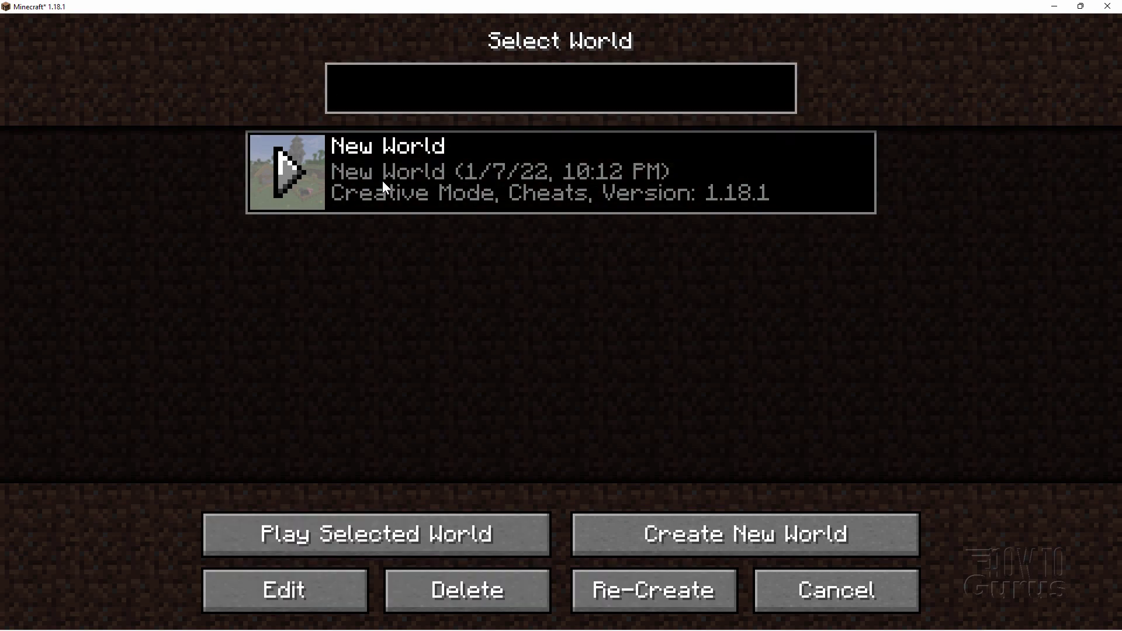
{"action": "double_click", "coordinate": [383, 181]}
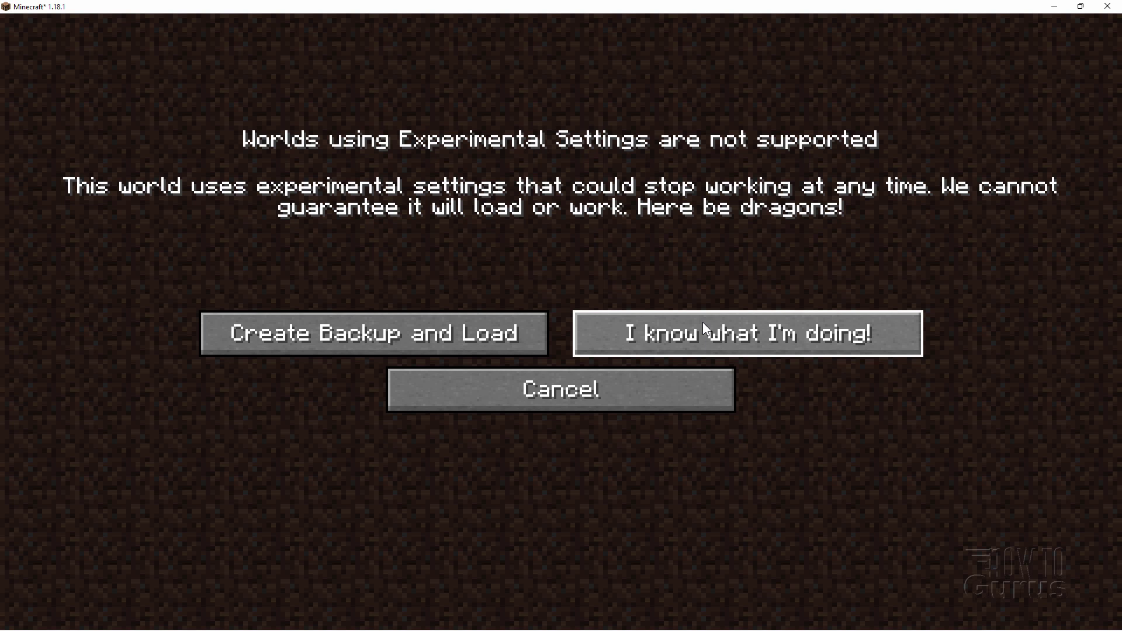
{"action": "left_click", "coordinate": [731, 335]}
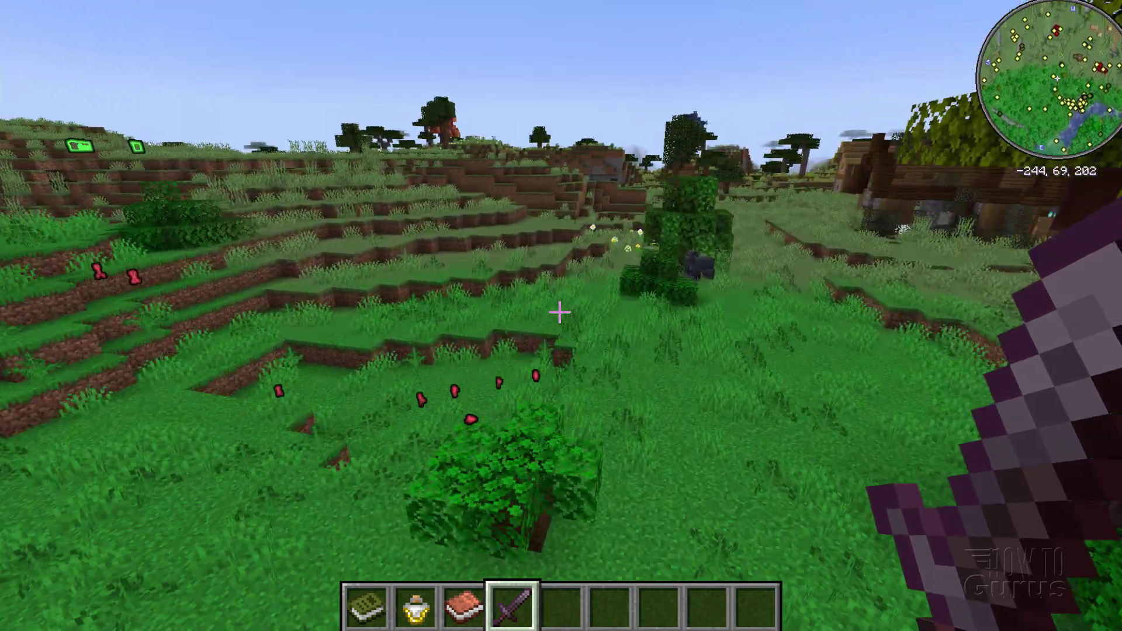
Walk through the modded world's grassland near the village and open the creative inventory
{"action": "key", "text": "w"}
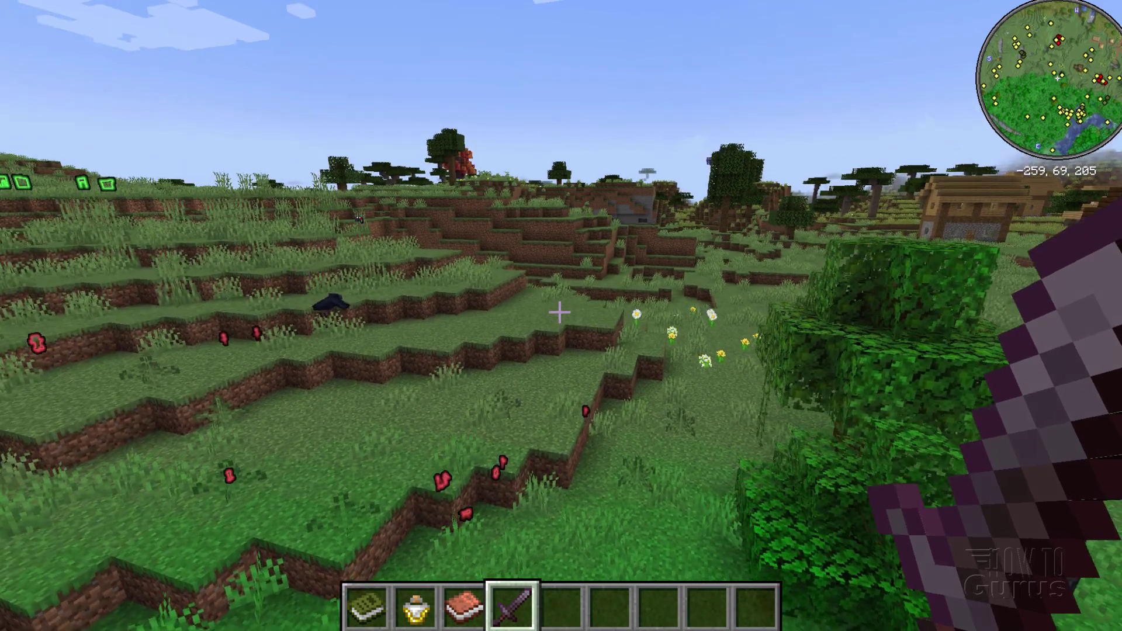
{"action": "key", "text": "w"}
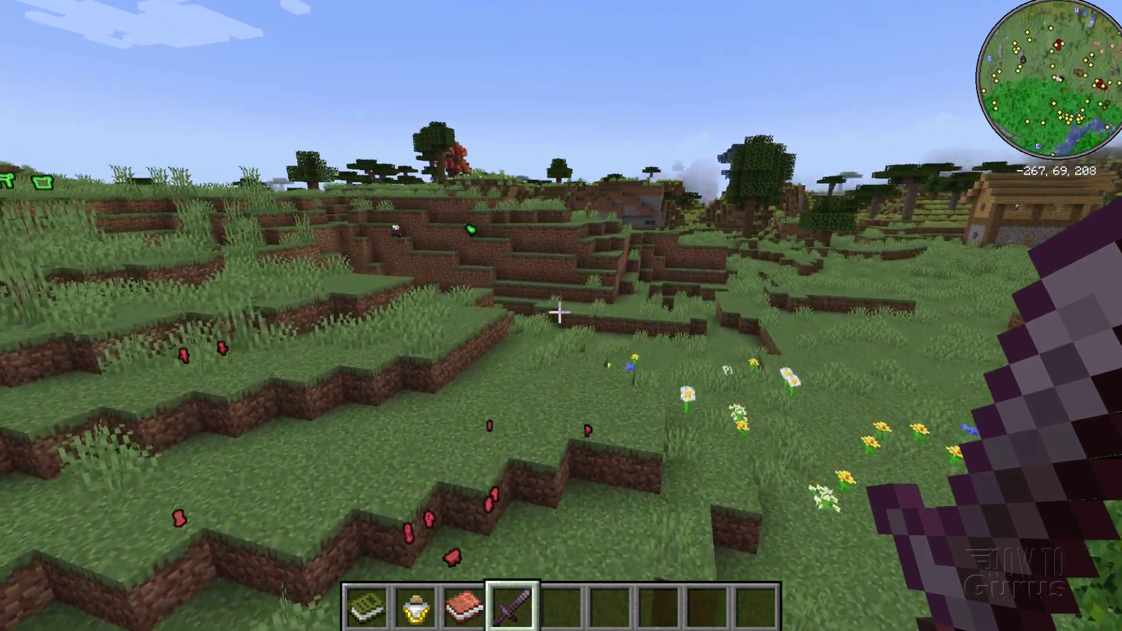
{"action": "key", "text": "w"}
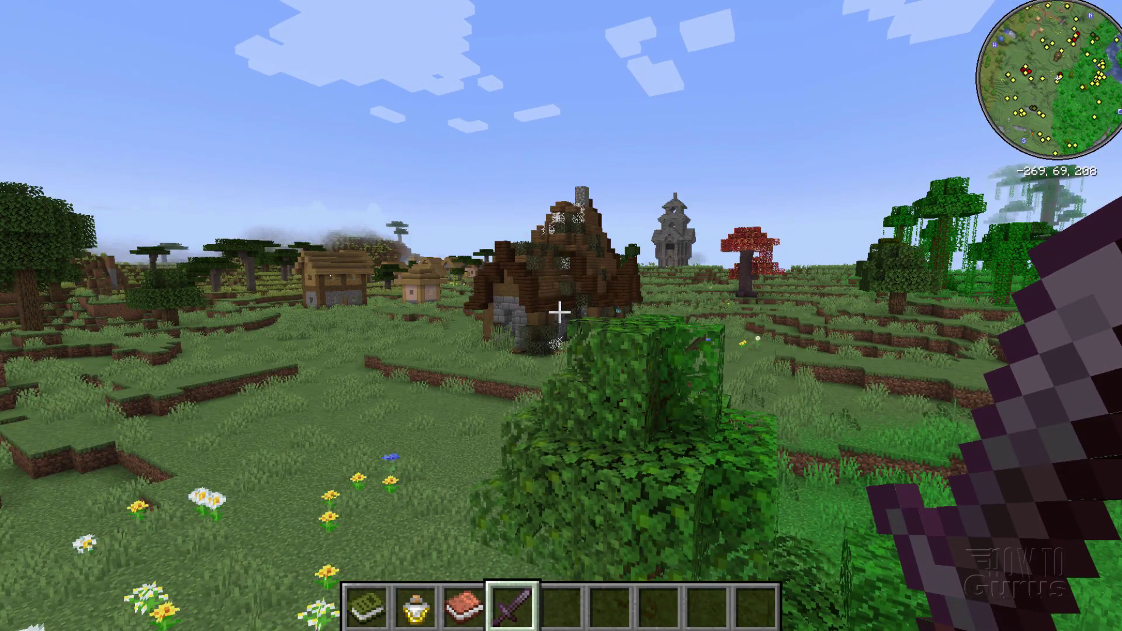
{"action": "key", "text": "e"}
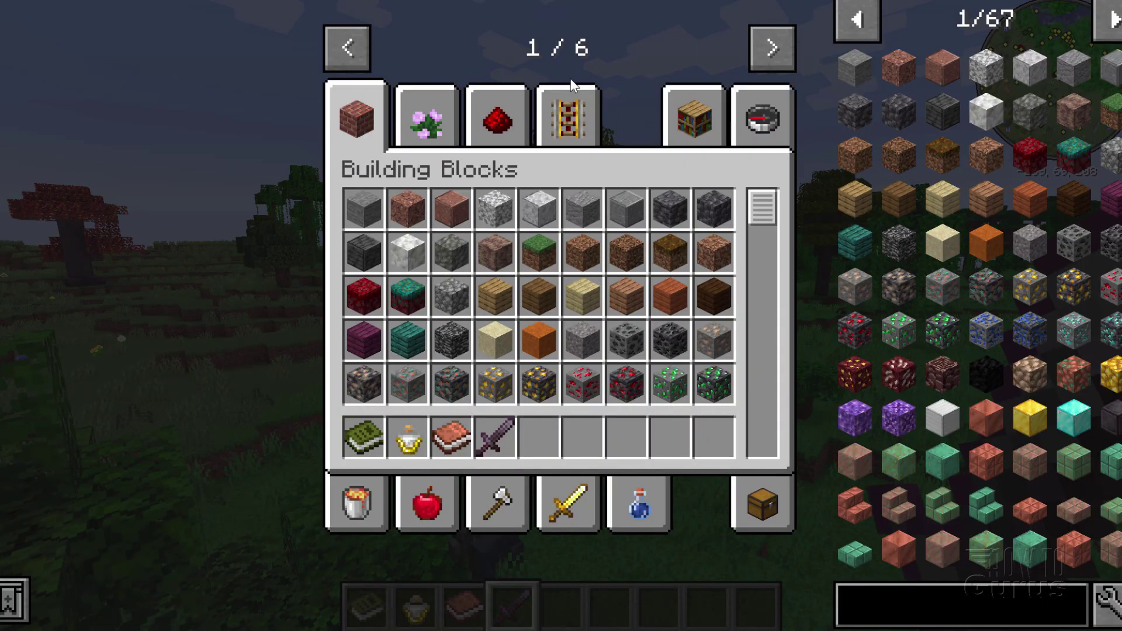
Look through the item categories on the creative inventory's first page, including Transportation, Saved Hotbars and Foodstuffs
{"action": "left_click", "coordinate": [440, 117]}
{"action": "left_click", "coordinate": [488, 121]}
{"action": "left_click", "coordinate": [564, 128]}
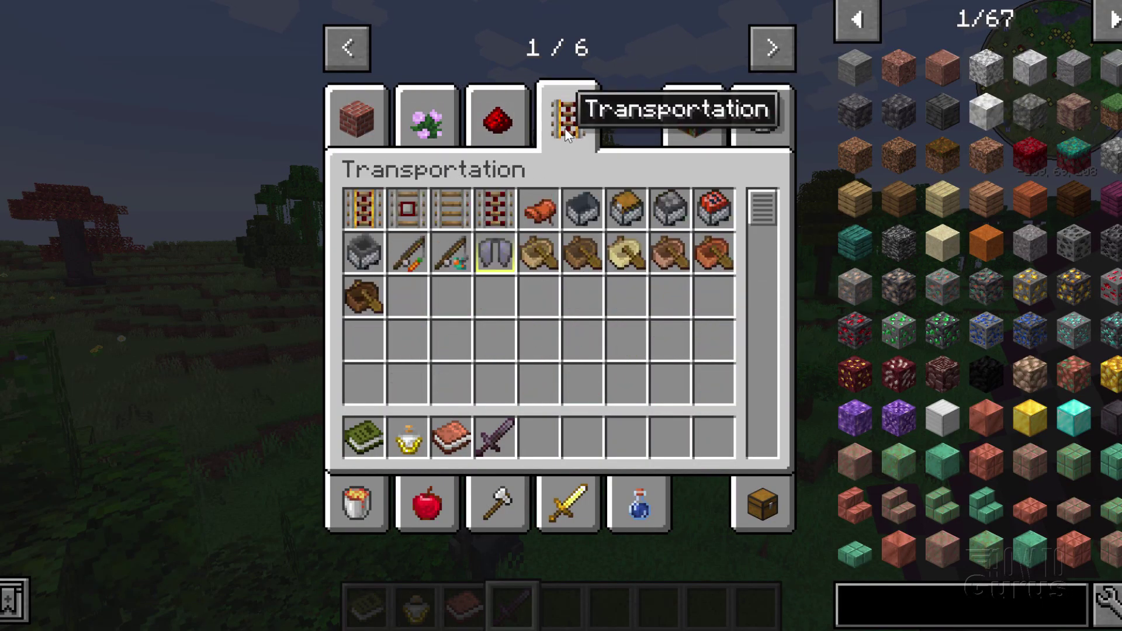
{"action": "left_click", "coordinate": [701, 125]}
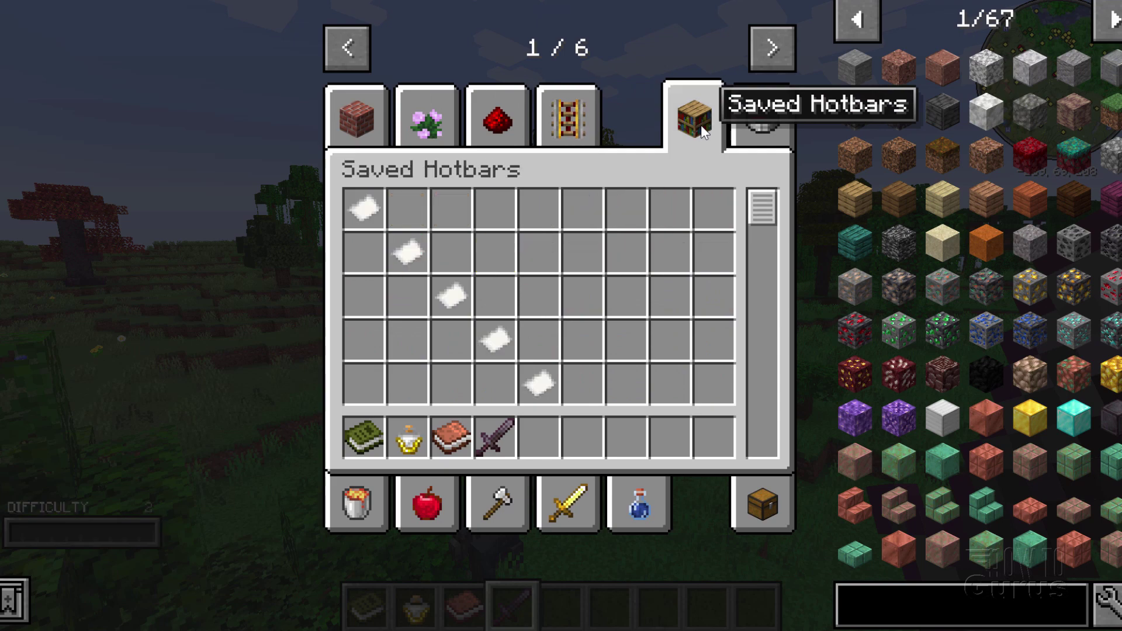
{"action": "left_click", "coordinate": [357, 497]}
{"action": "left_click", "coordinate": [422, 499]}
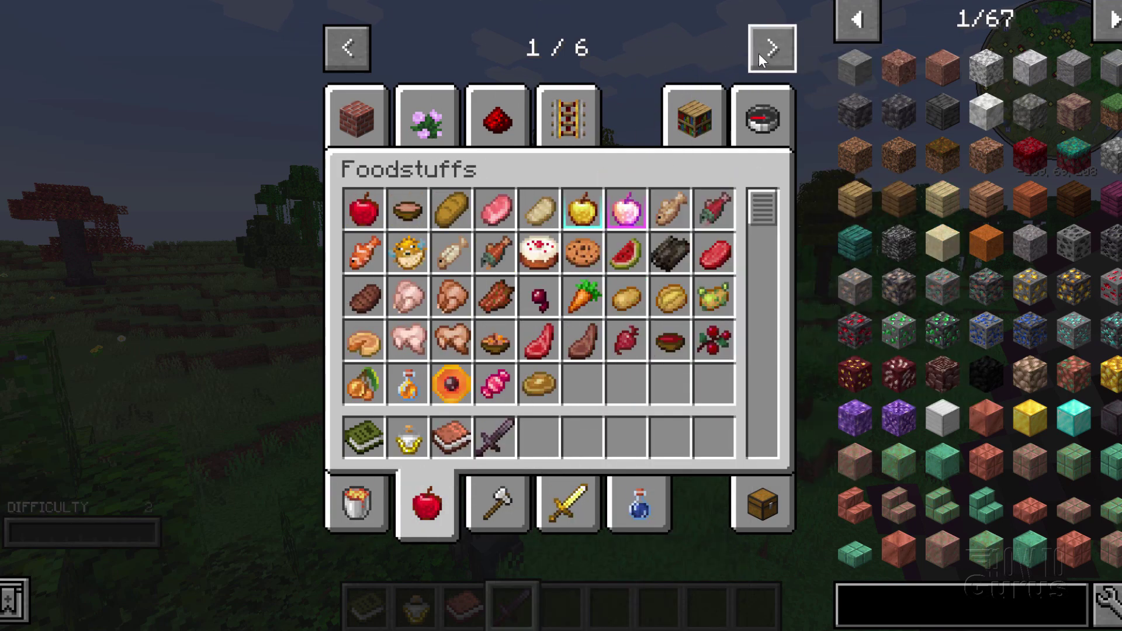
Look through the modded item categories on the creative inventory's second page, including Alex's Mobs and Doggy Talents, and return to the world
{"action": "left_click", "coordinate": [772, 49]}
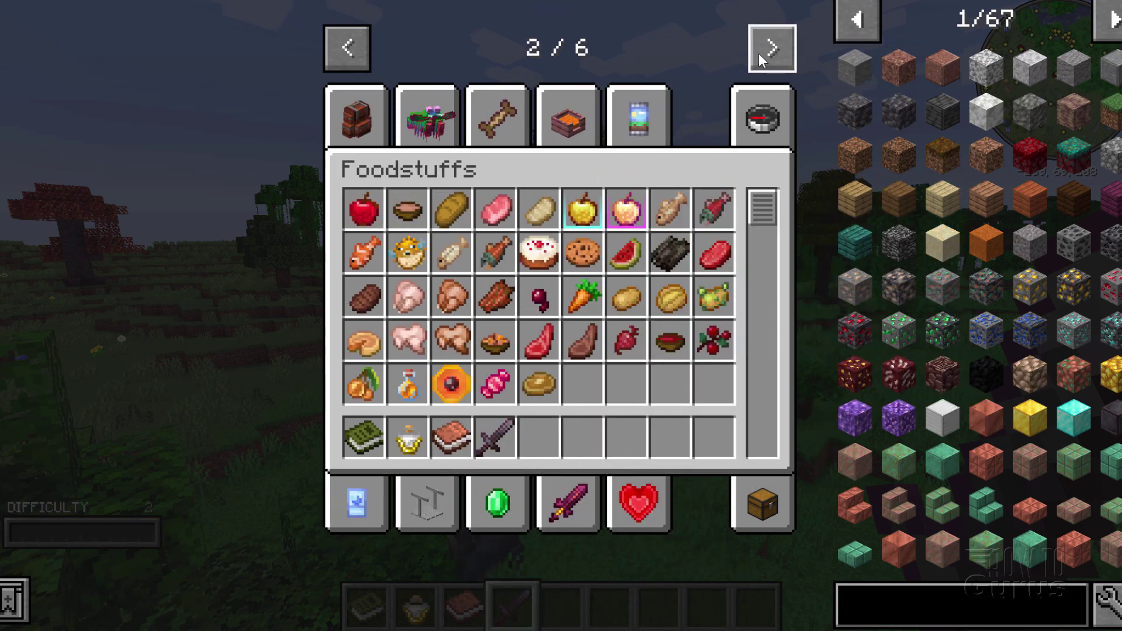
{"action": "left_click", "coordinate": [377, 117]}
{"action": "left_click", "coordinate": [419, 125]}
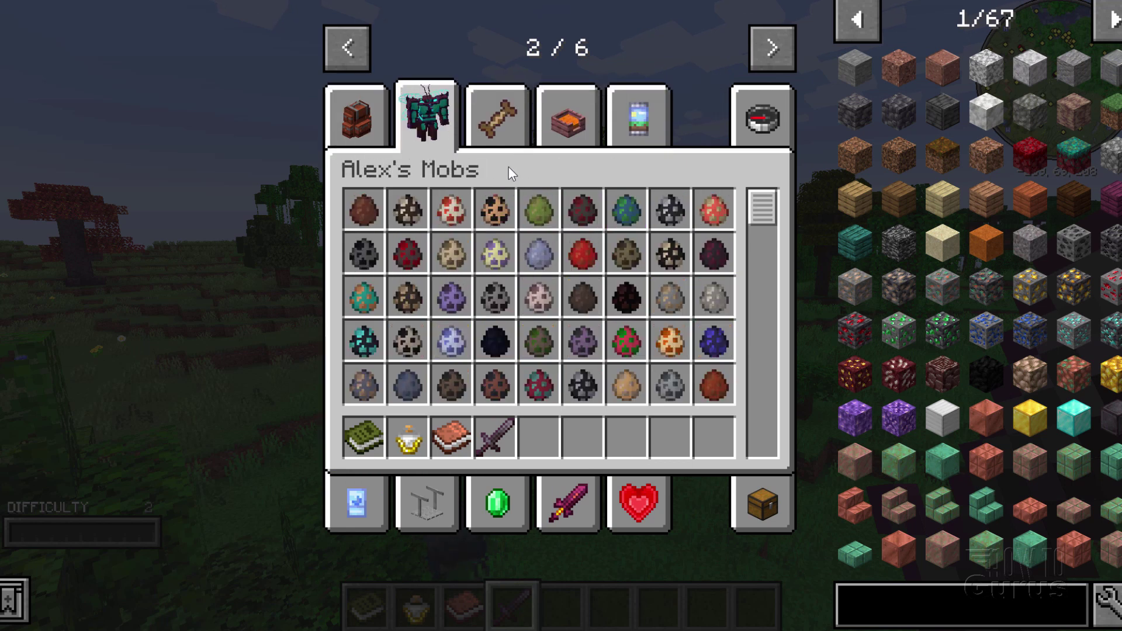
{"action": "left_click", "coordinate": [504, 121]}
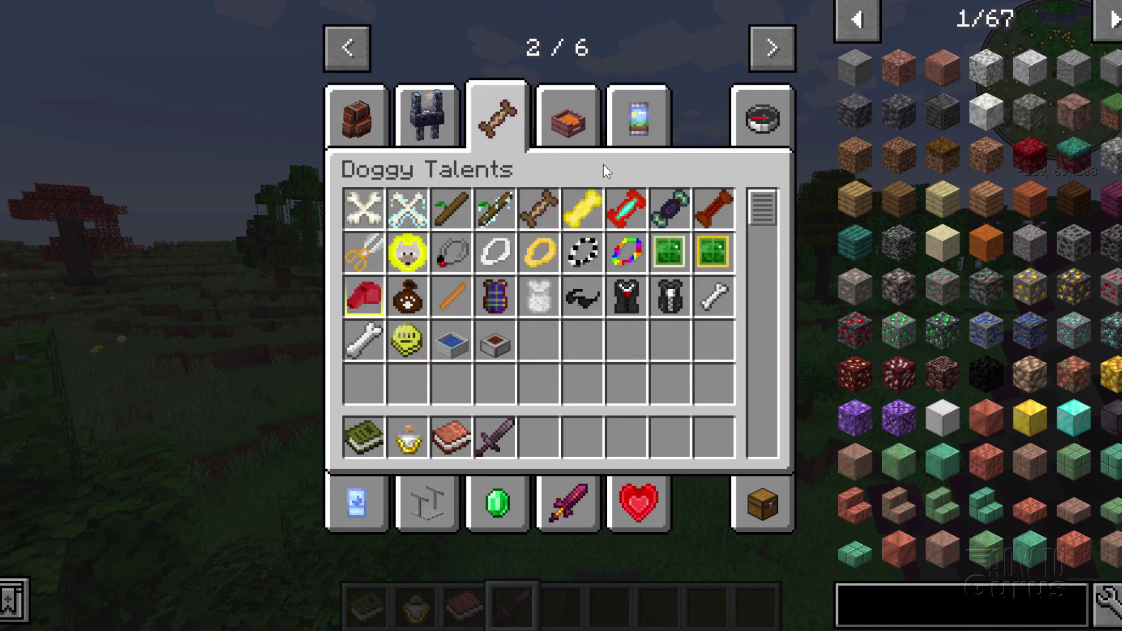
{"action": "left_click", "coordinate": [581, 128]}
{"action": "key", "text": "e"}
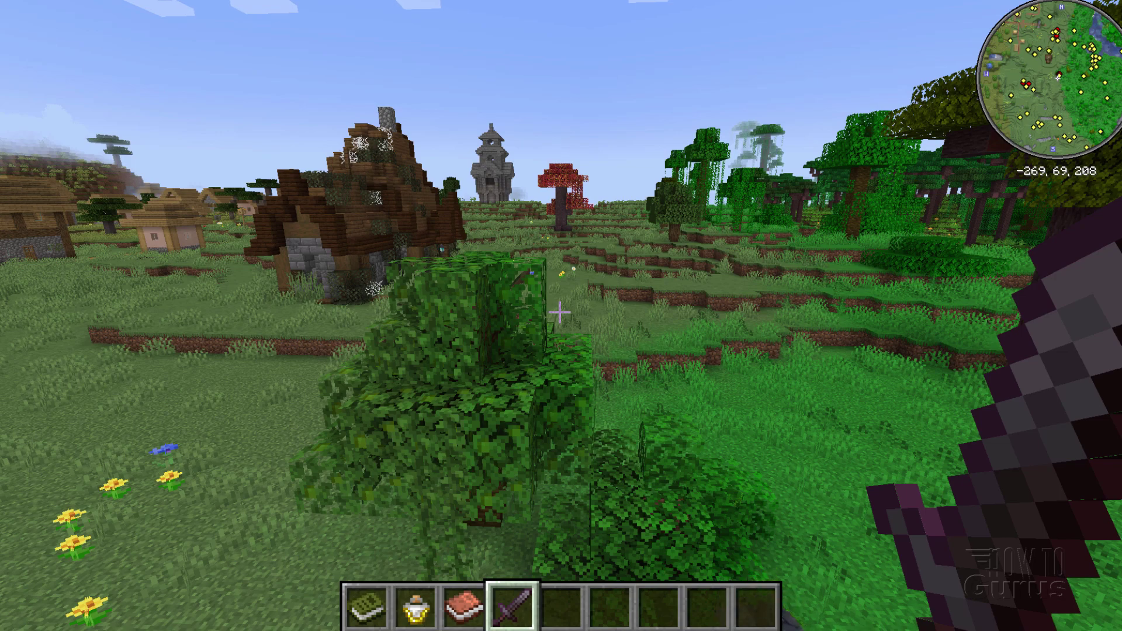